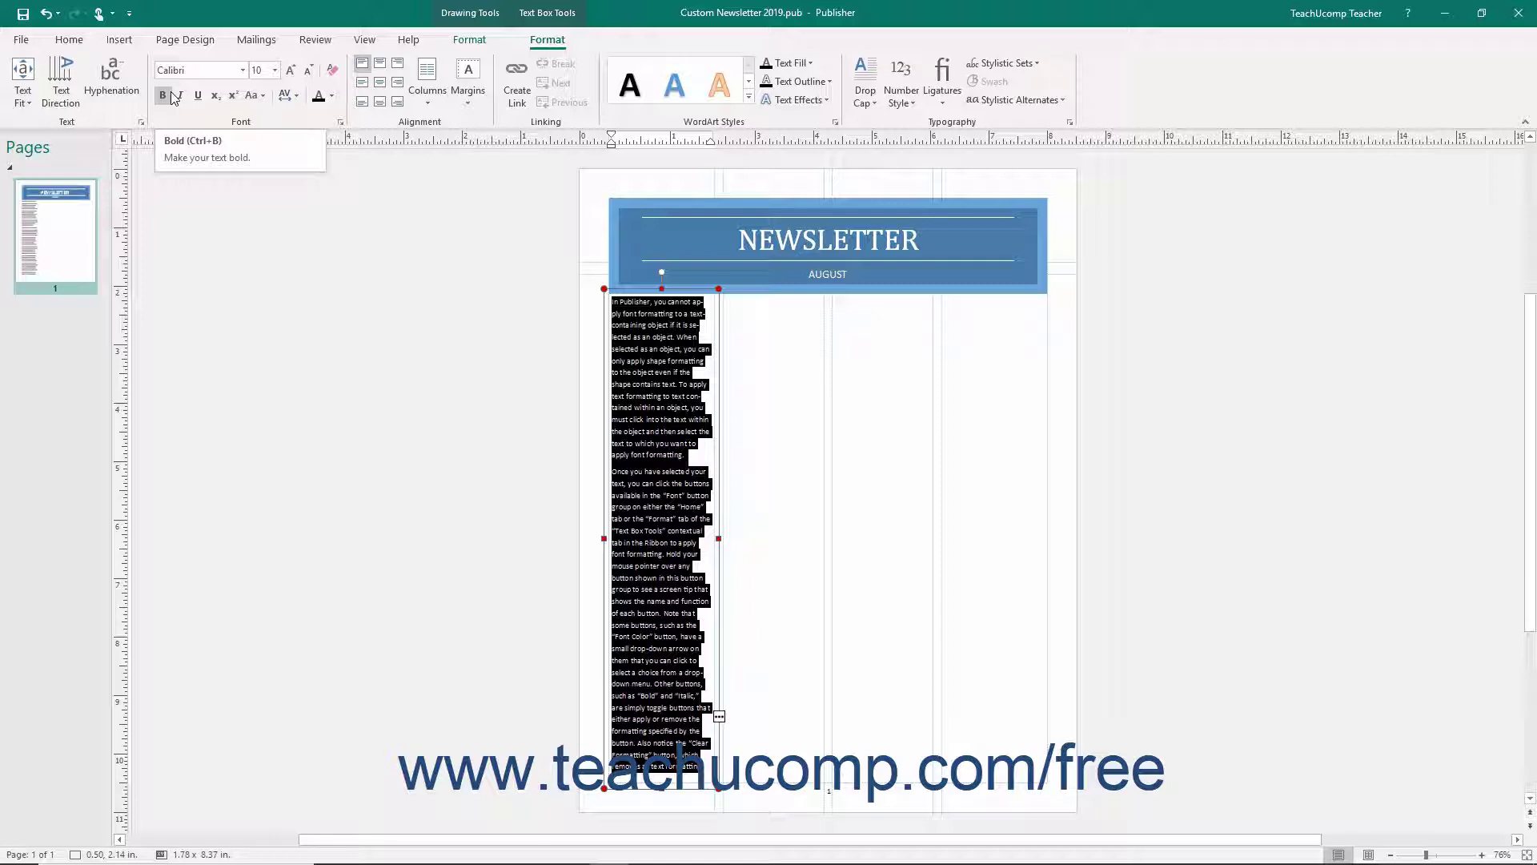
Preview font colours and italics without keeping either, then clear all formatting from the body text.
left_click(332, 96)
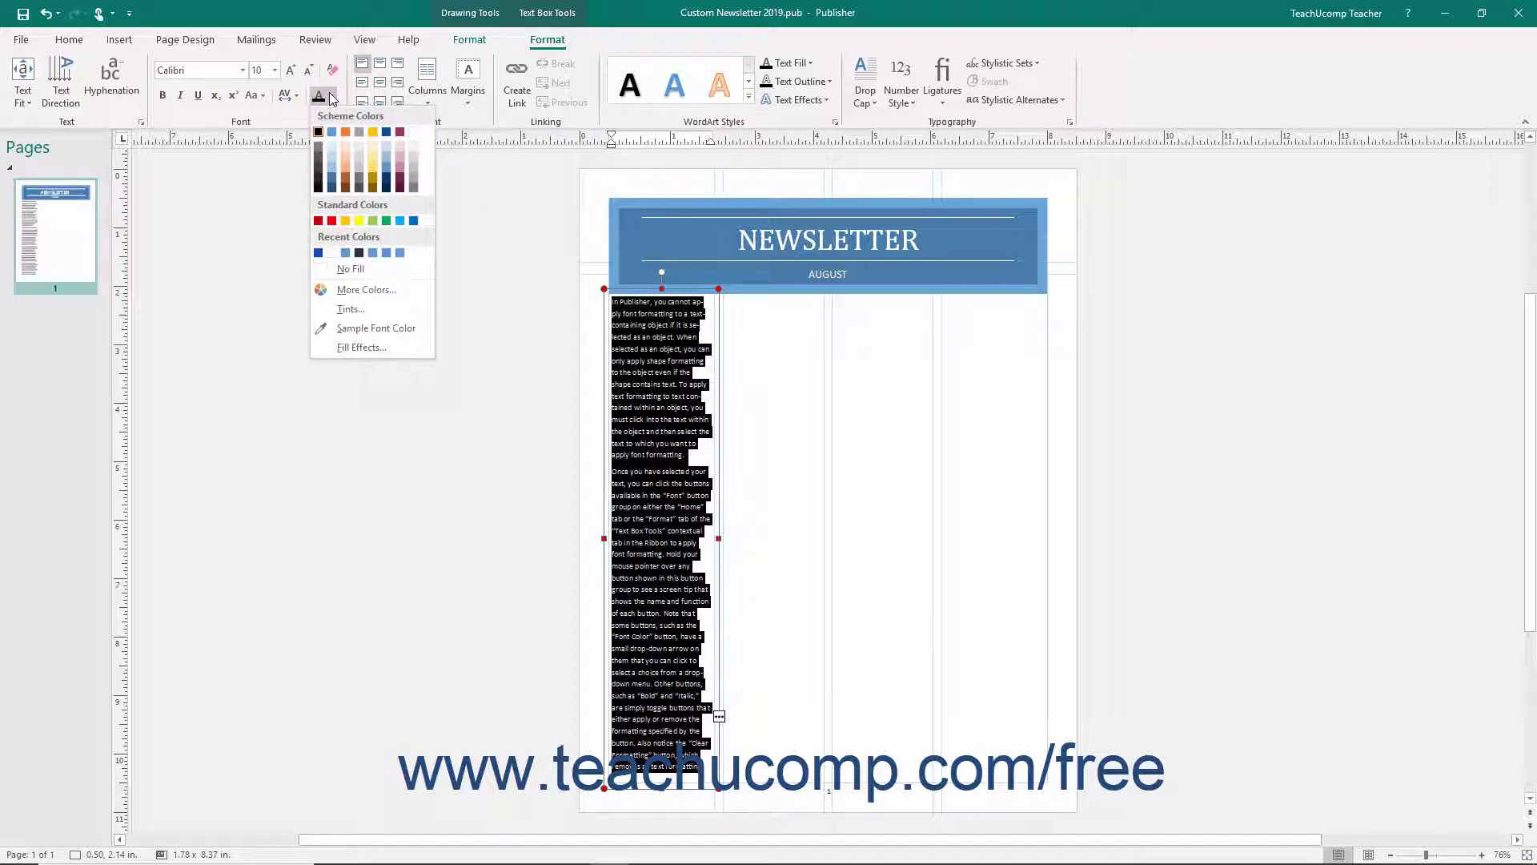
left_click(330, 93)
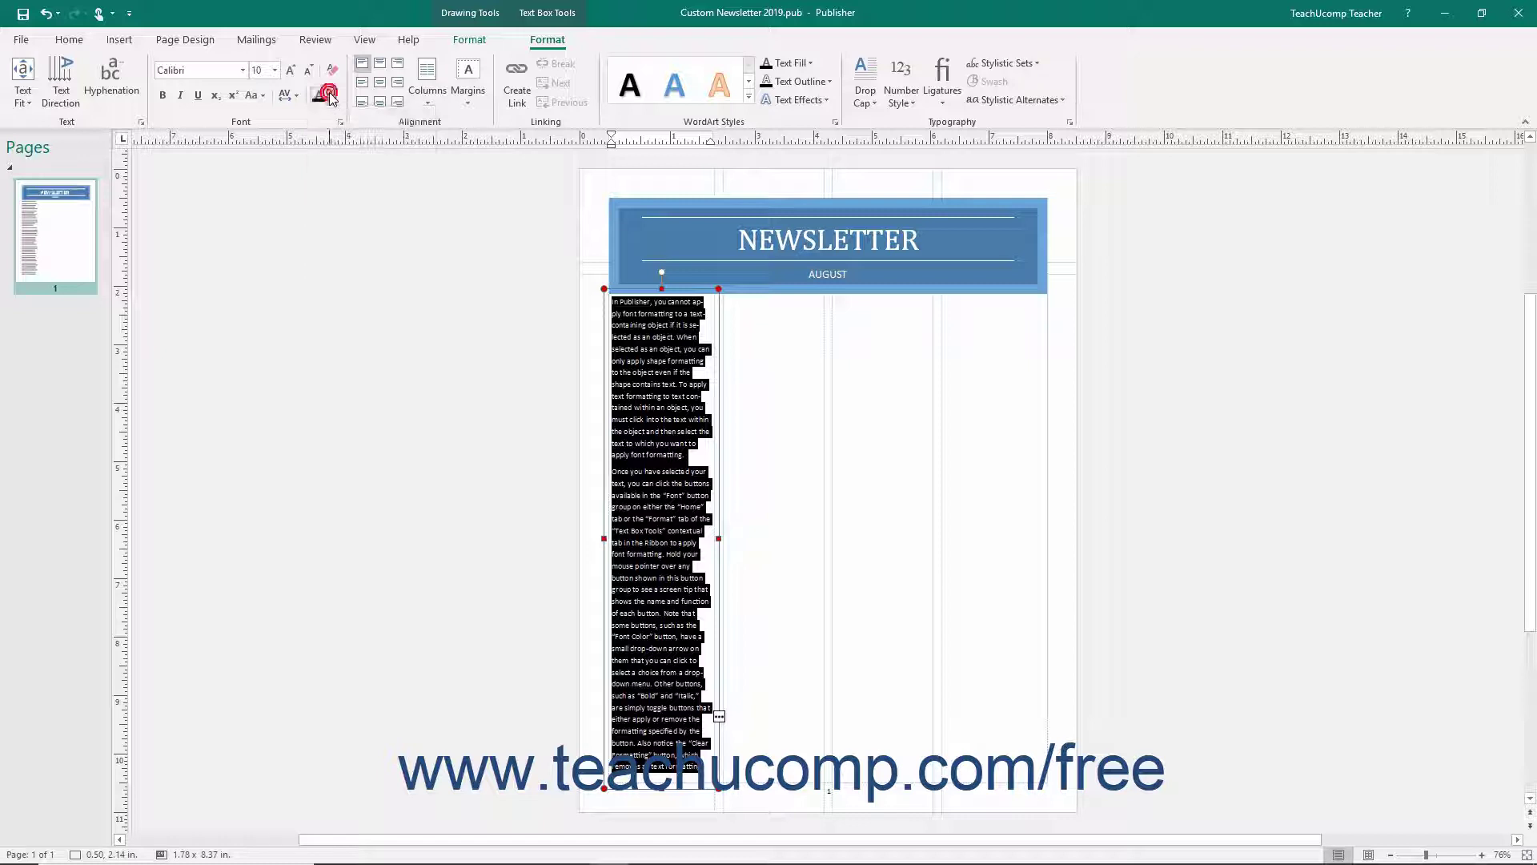
left_click(182, 96)
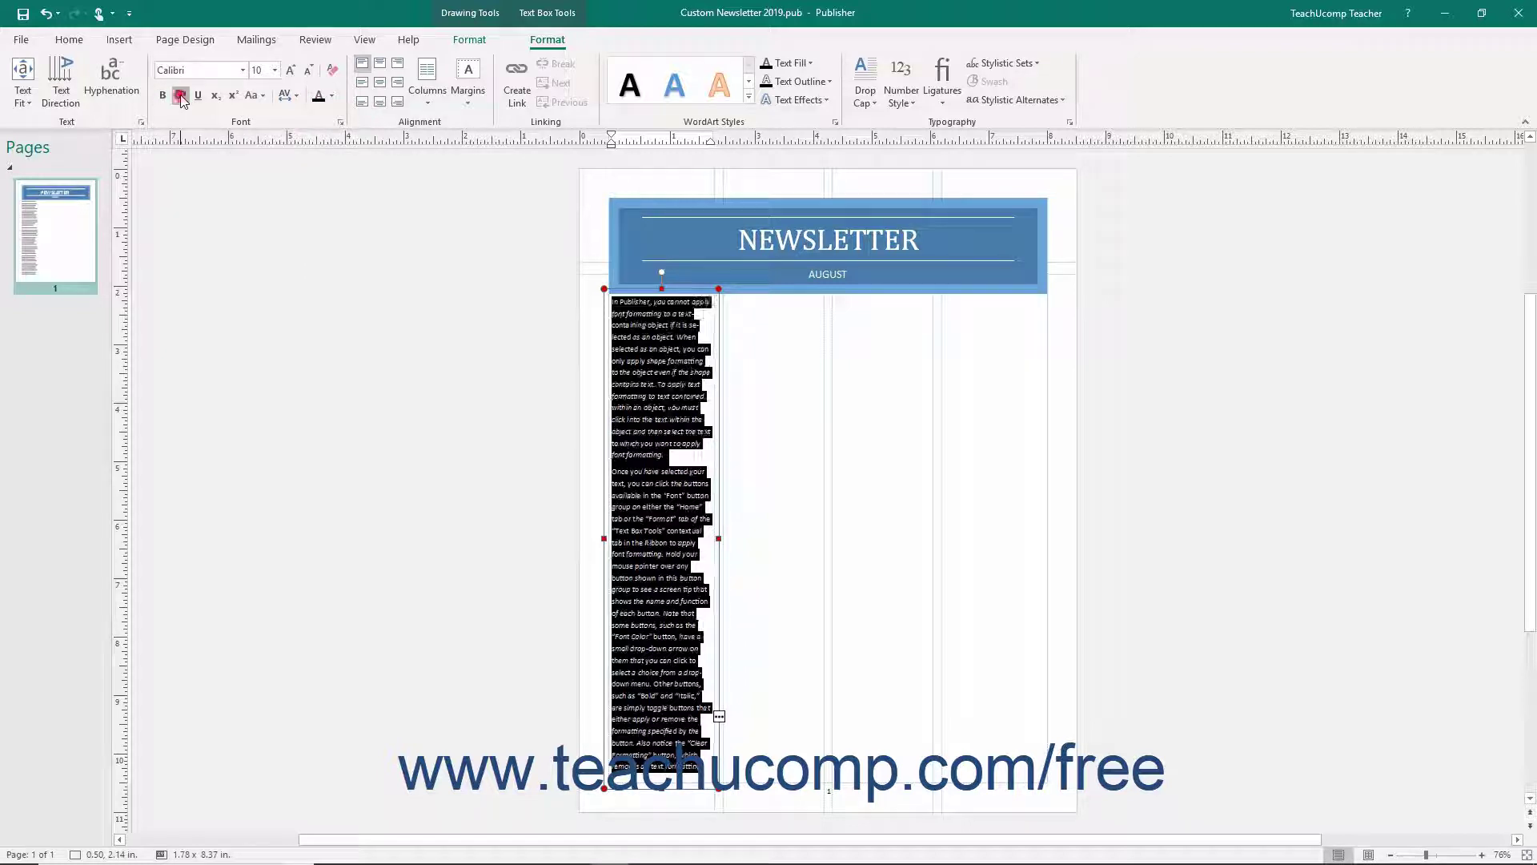
left_click(182, 96)
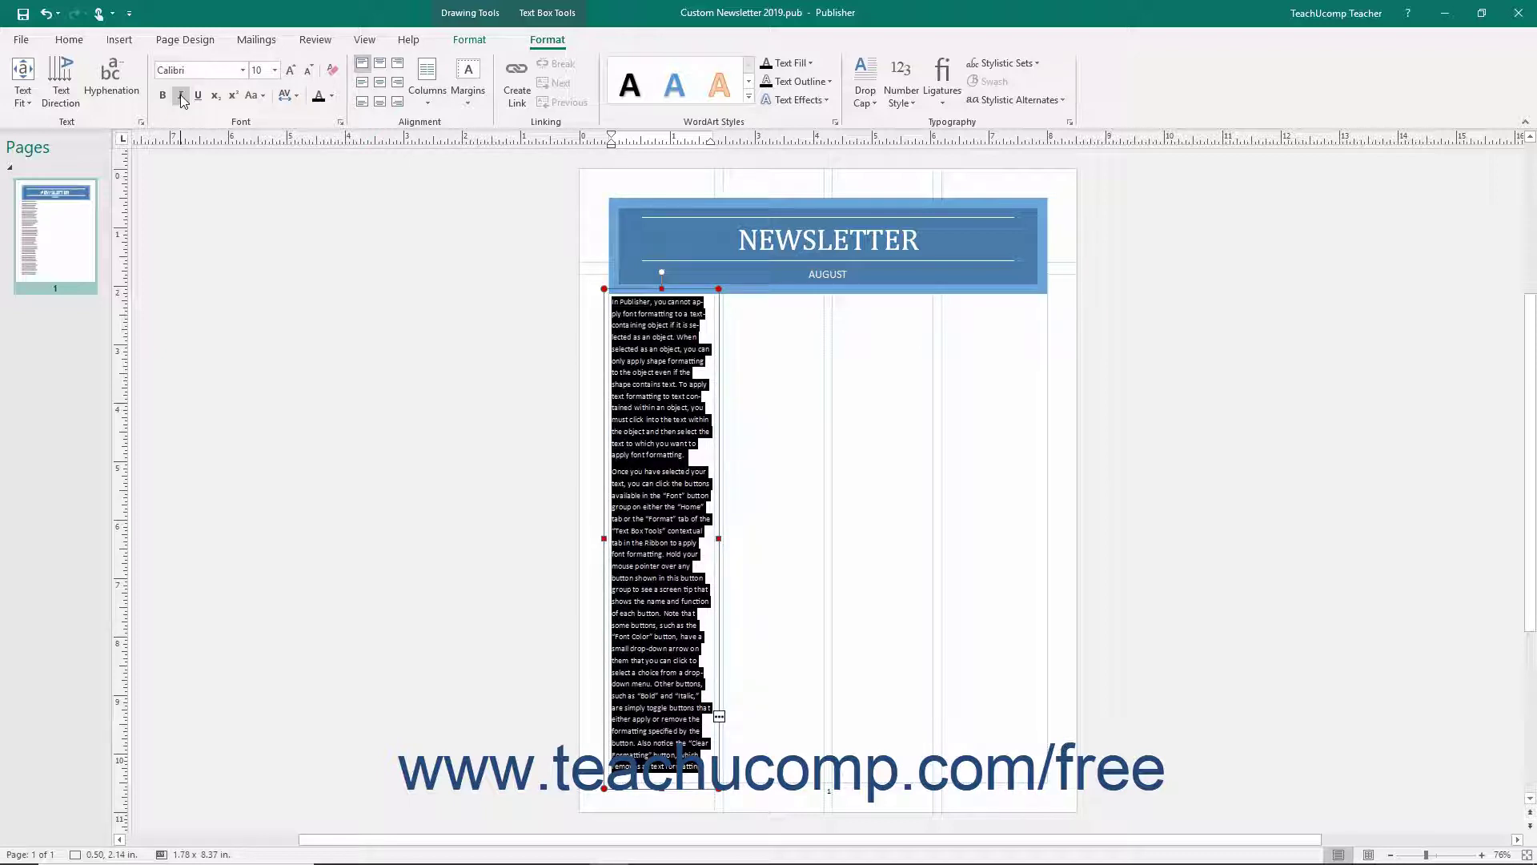
left_click(332, 74)
Select and deselect the word 'containing', then select all the body text again.
left_click(674, 314)
double_click(639, 325)
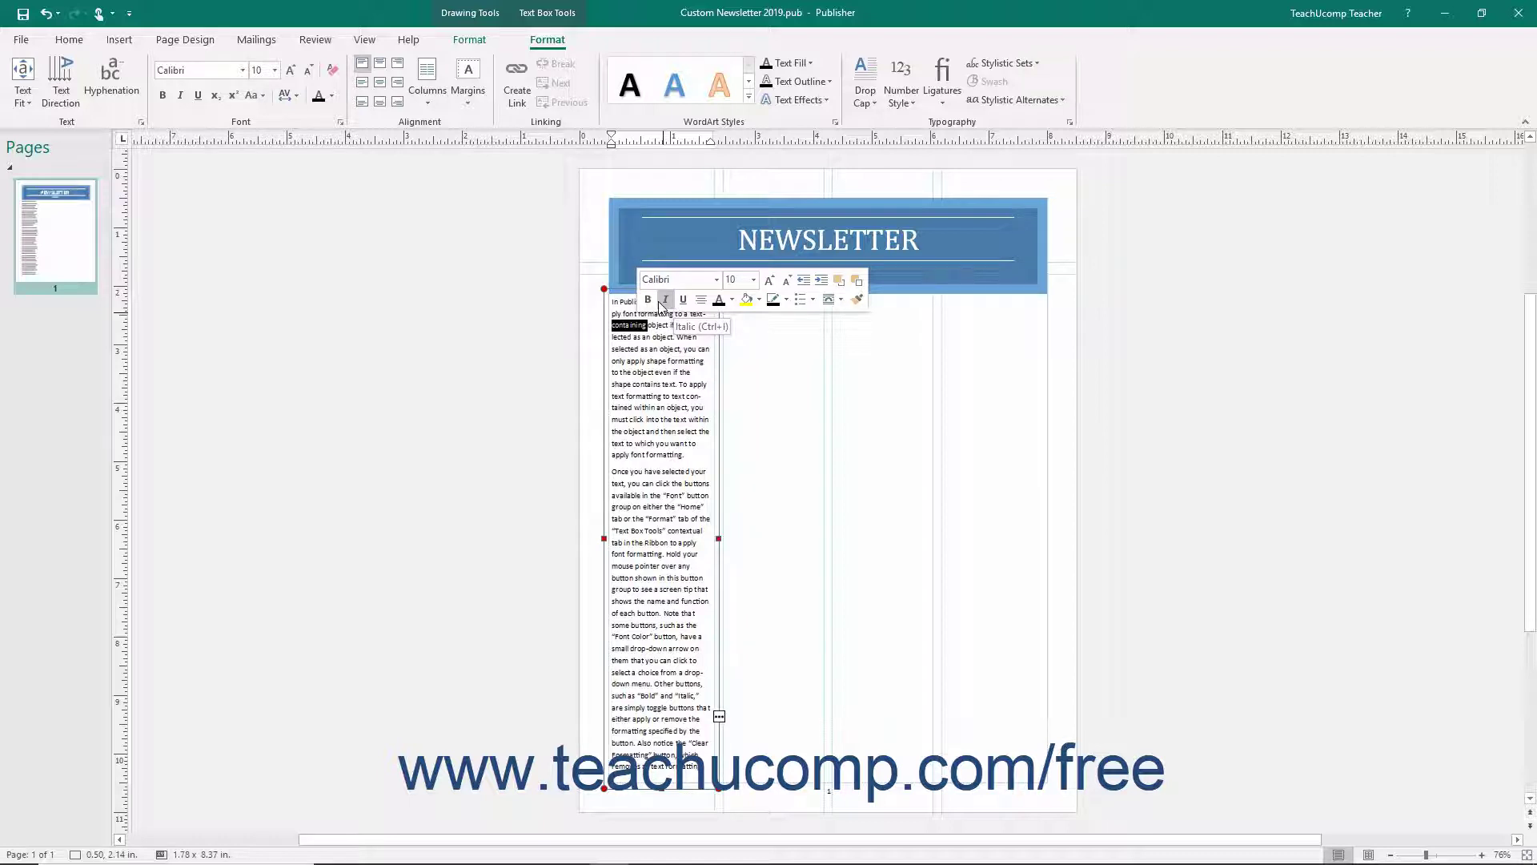
left_click(627, 337)
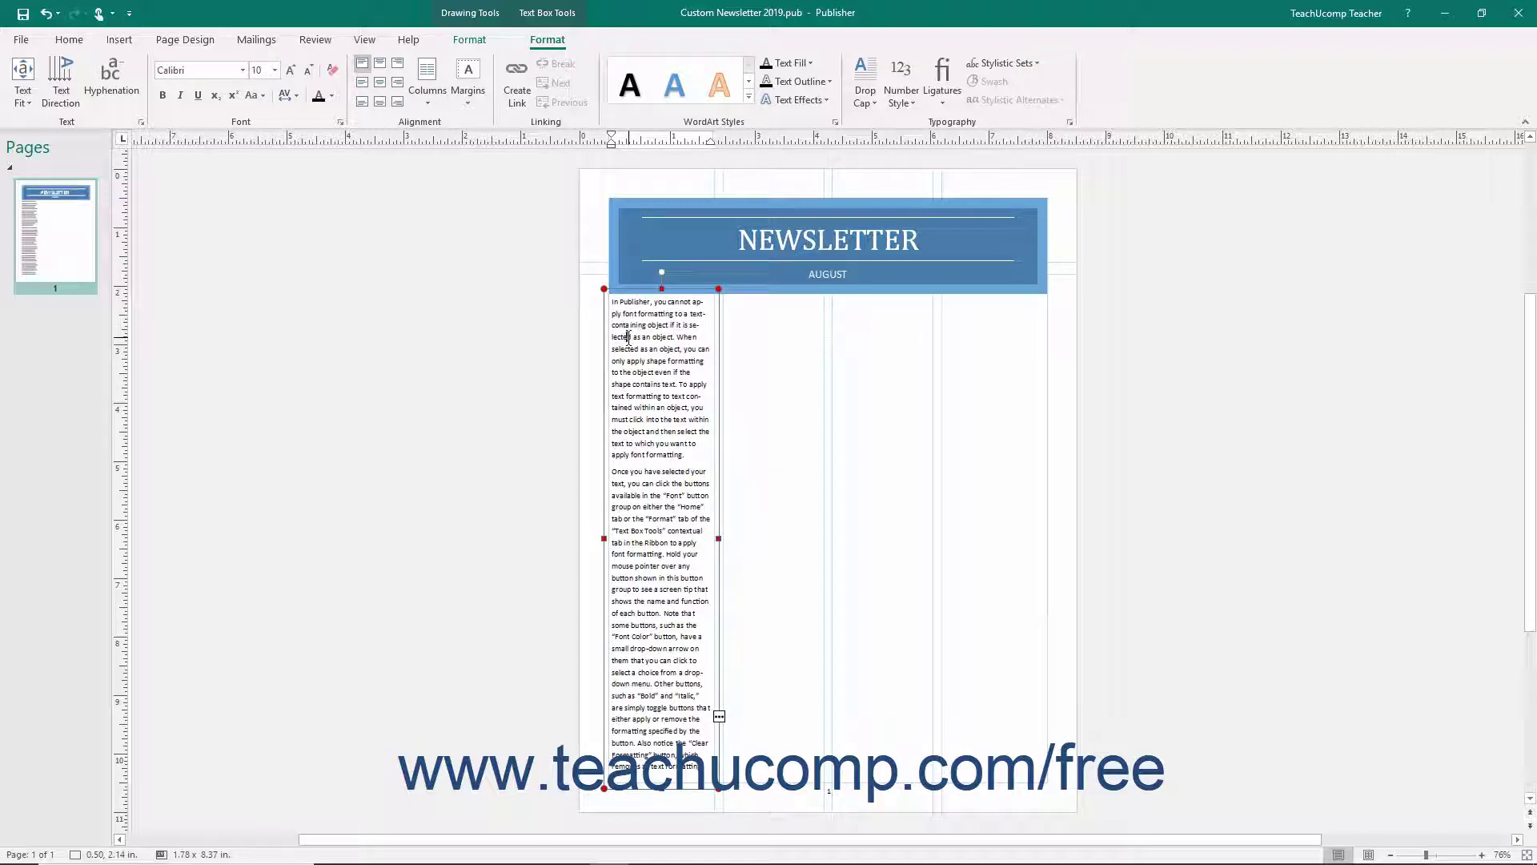
key("ctrl+a")
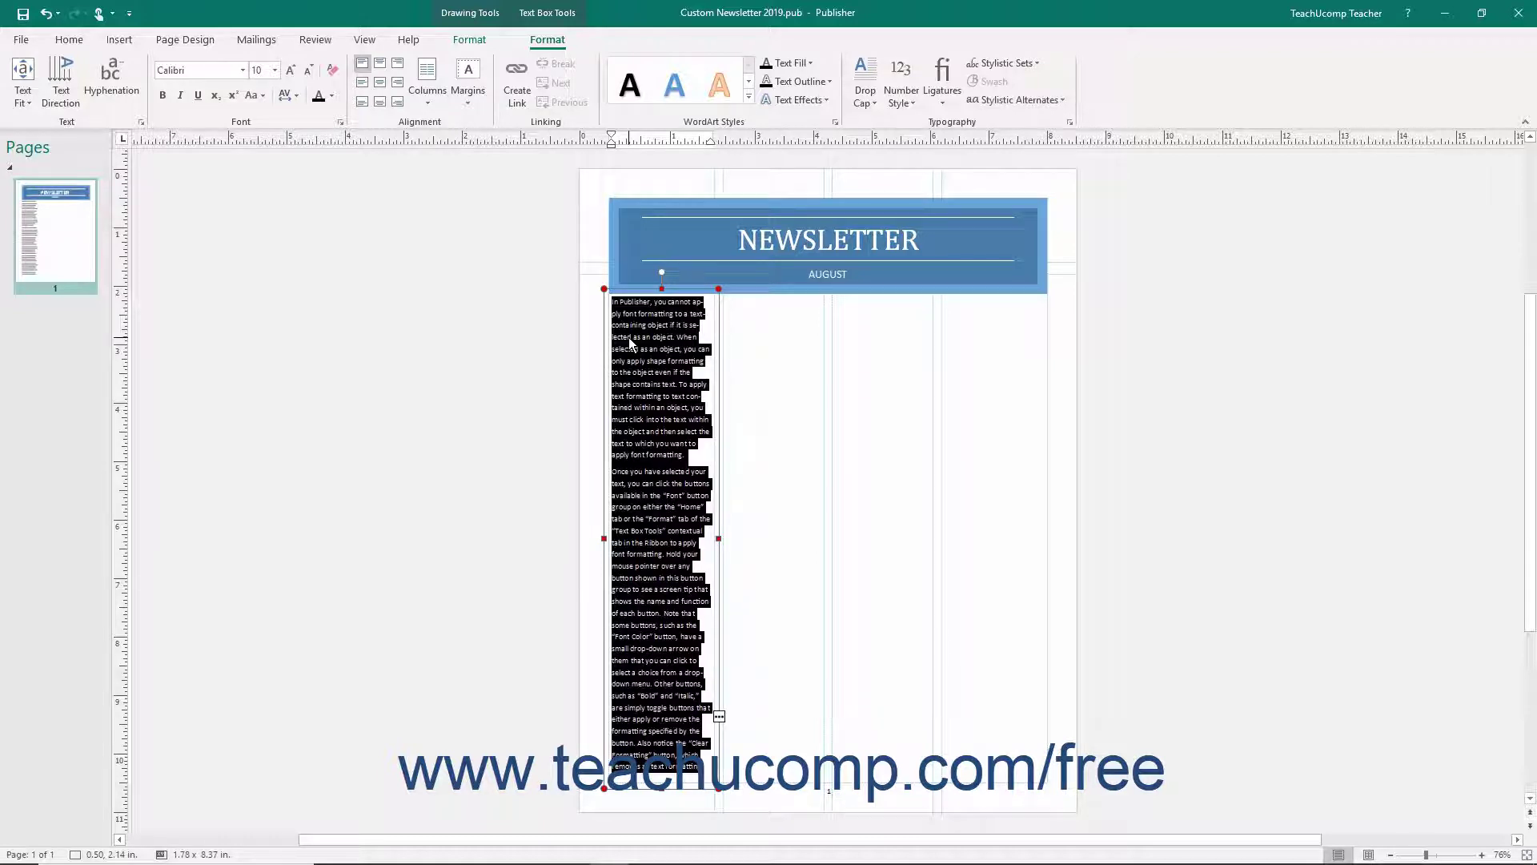
Review the full Font settings and confirm them with Calibri kept as the font.
left_click(341, 122)
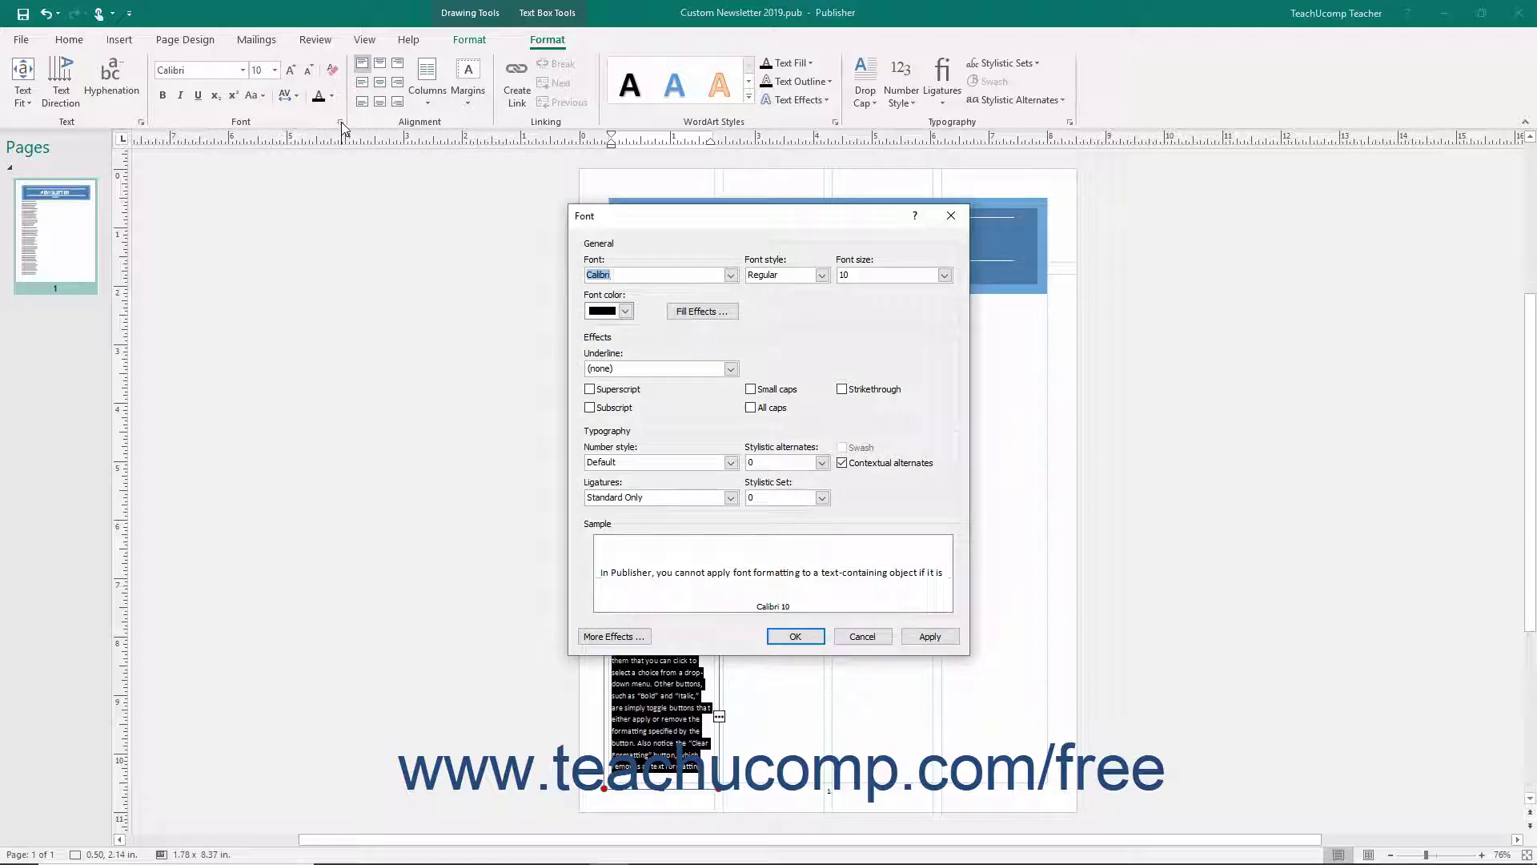
left_click(731, 275)
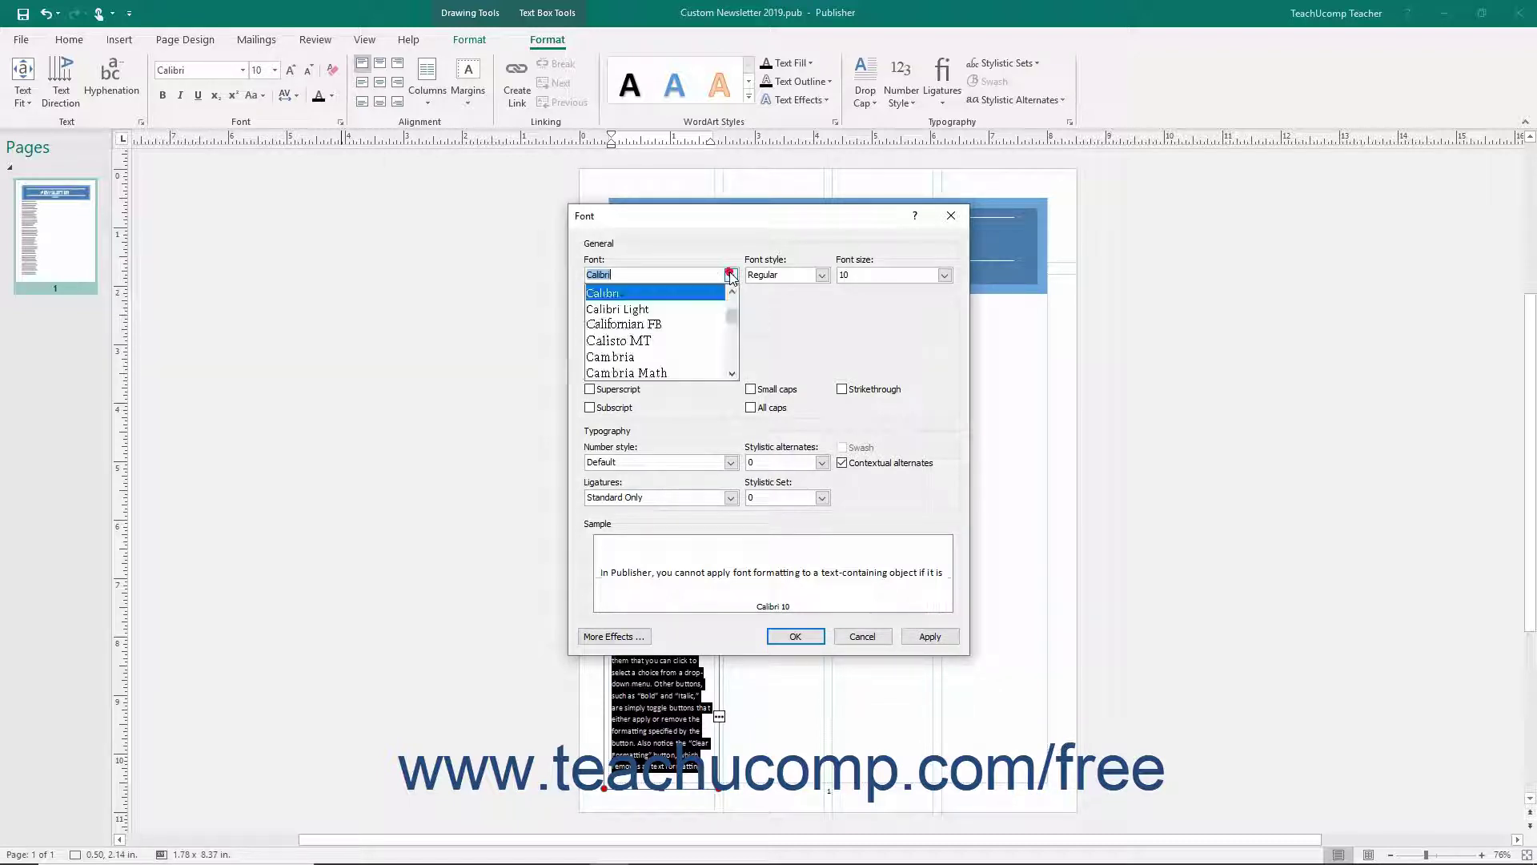
left_click(731, 275)
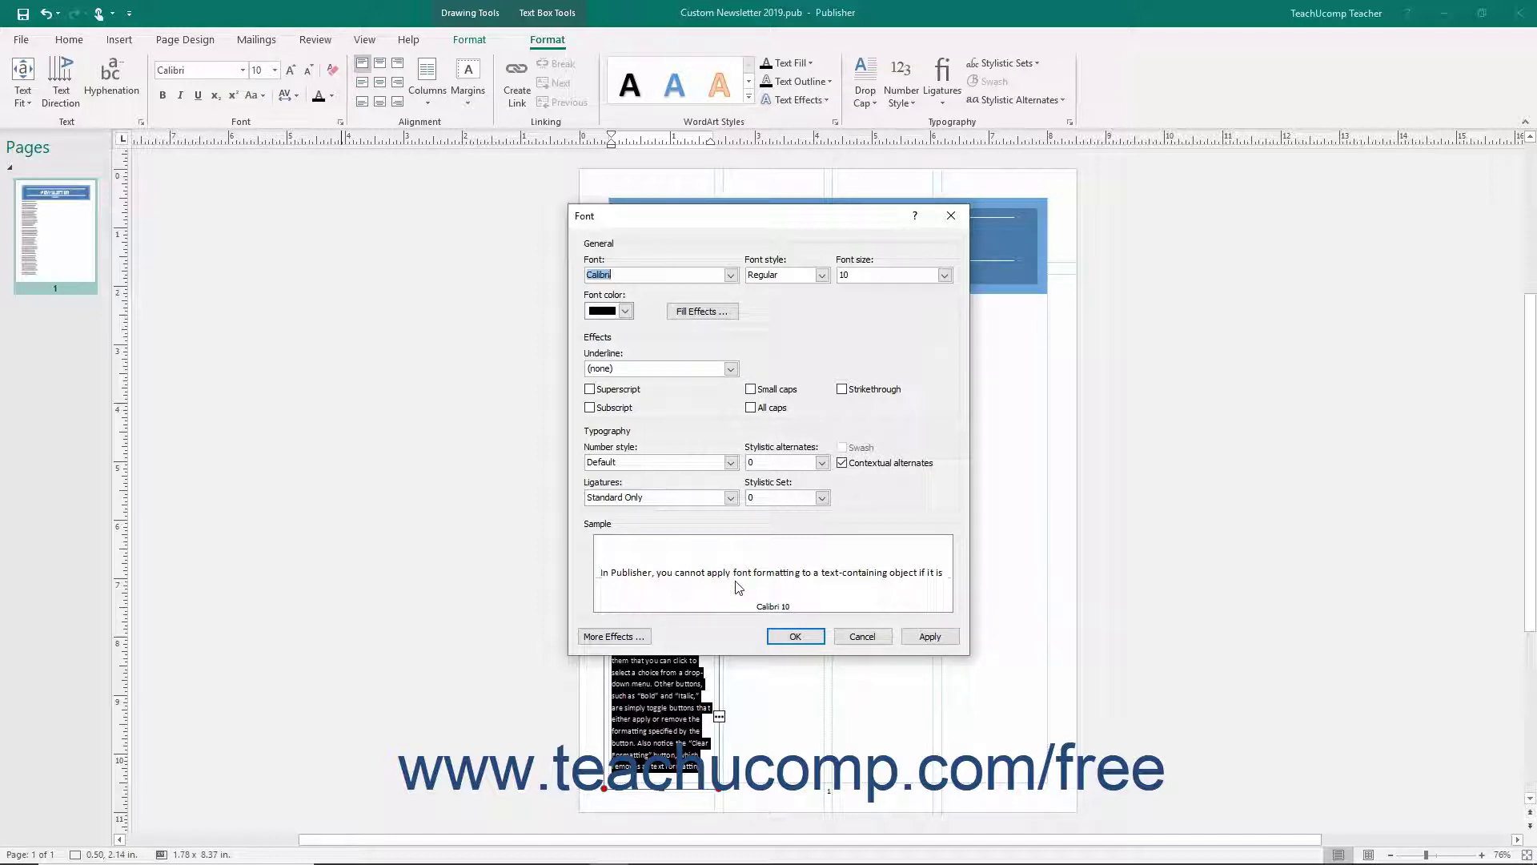
left_click(928, 637)
left_click(795, 636)
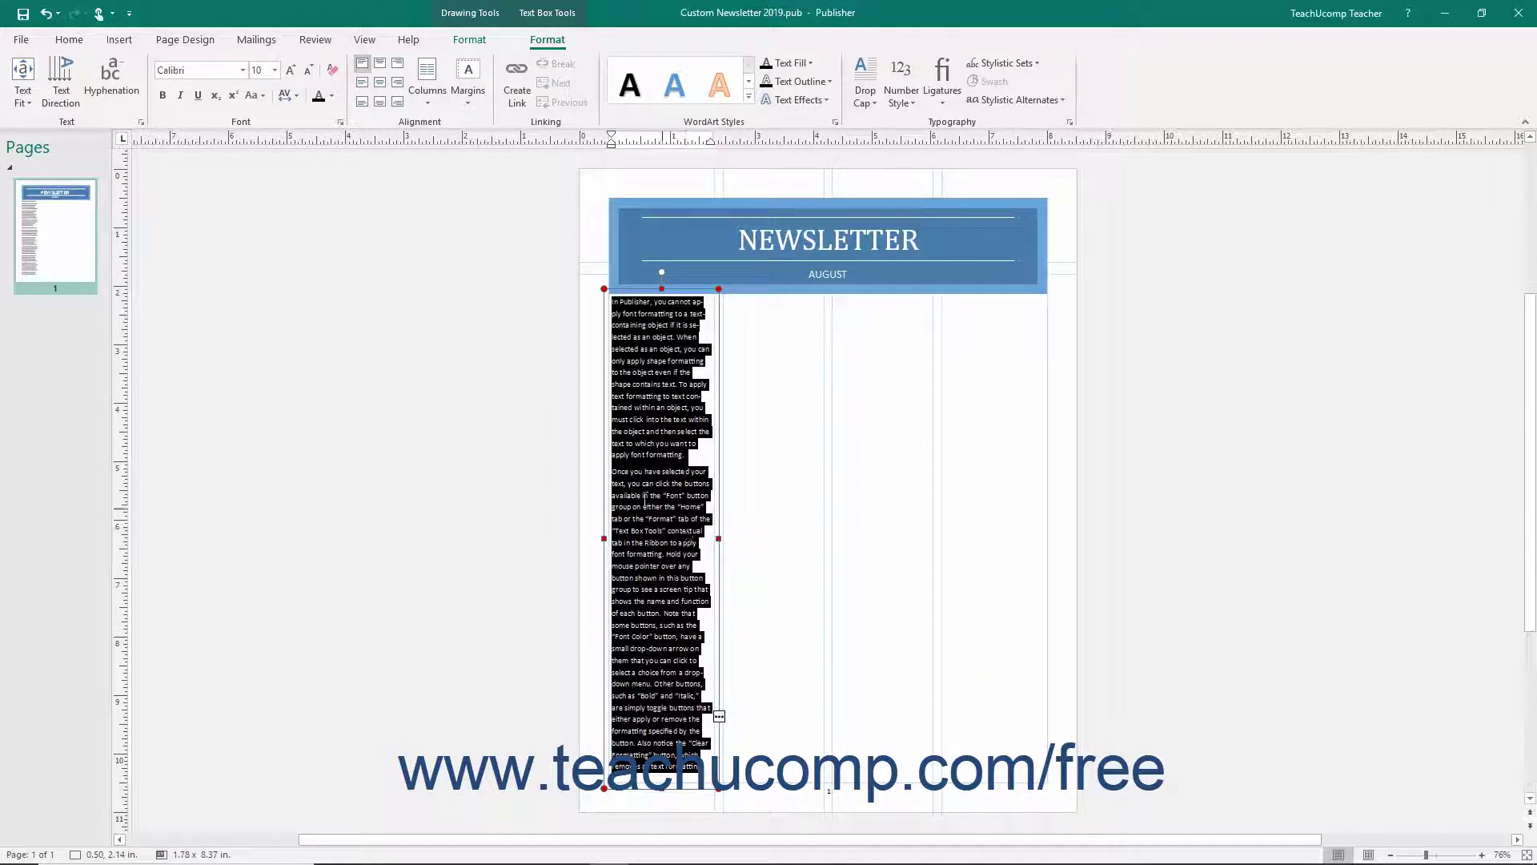
On the Home tab, check Line Spacing unchanged and toggle formatting marks on and off.
left_click(72, 41)
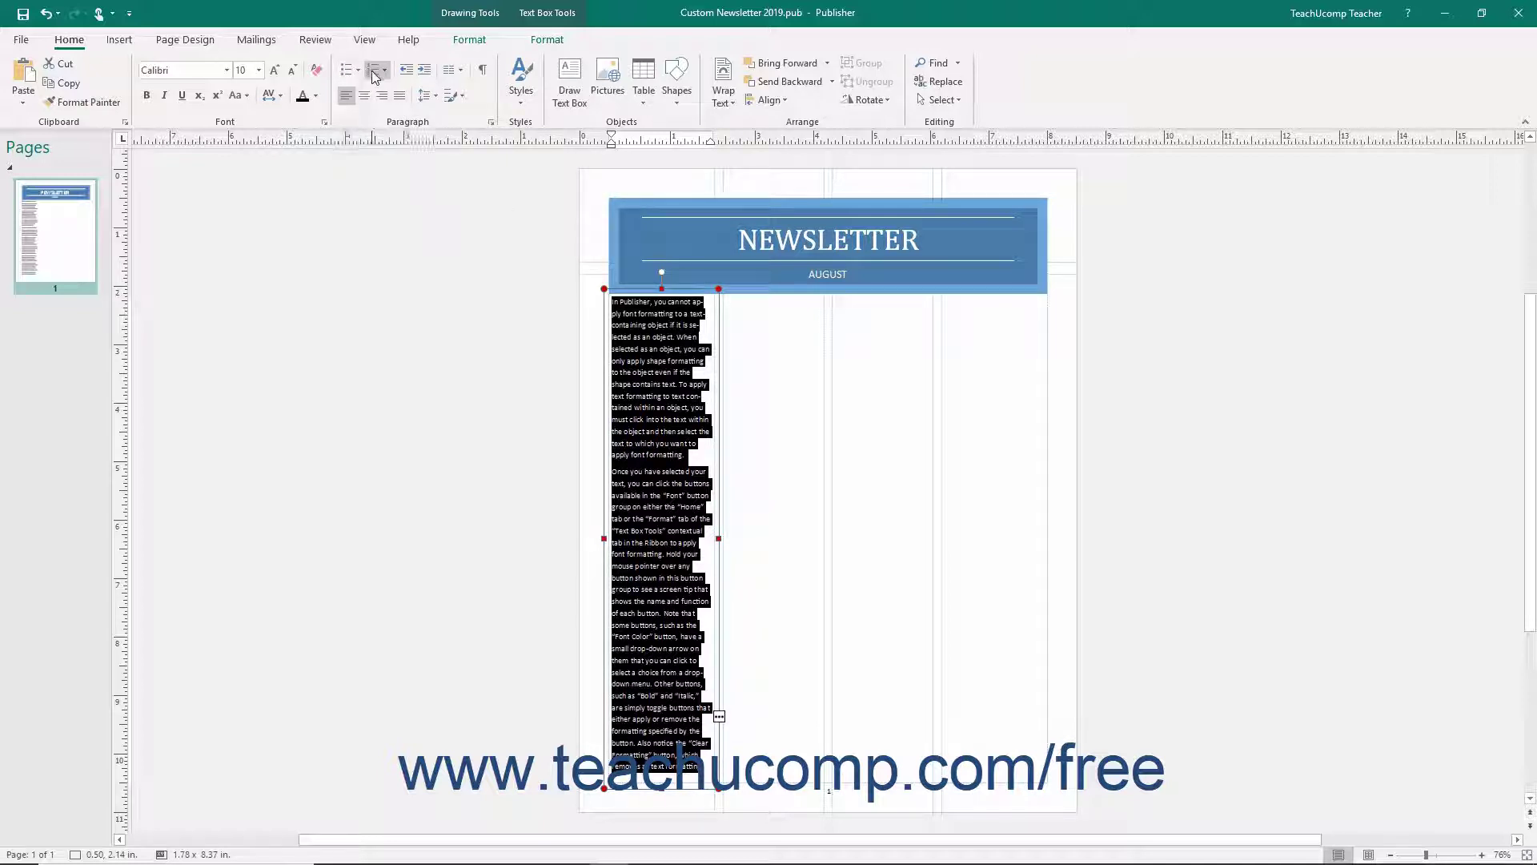
left_click(427, 98)
left_click(429, 98)
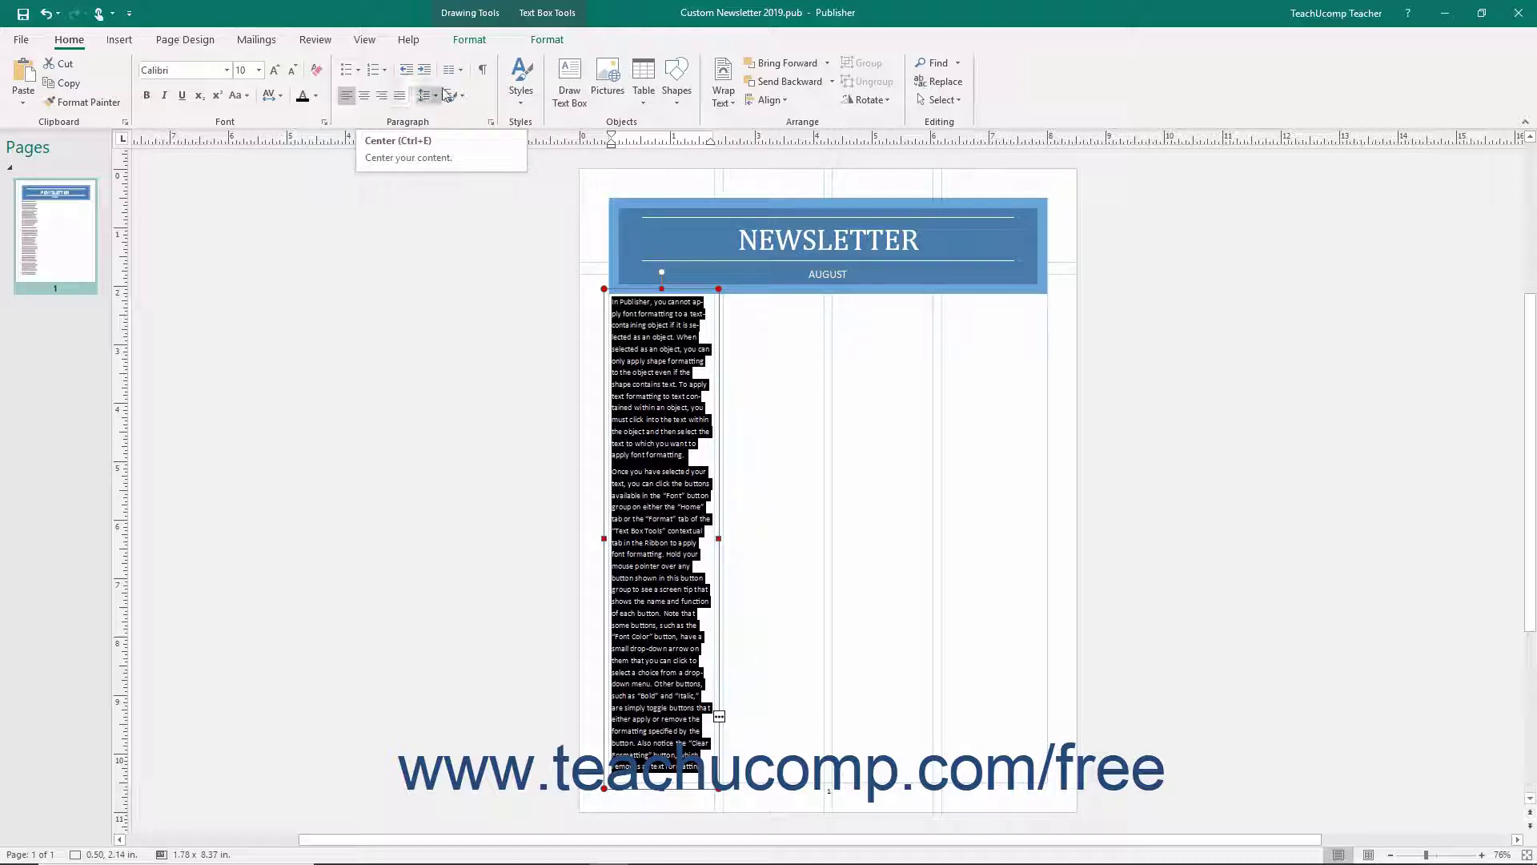
left_click(482, 72)
left_click(482, 72)
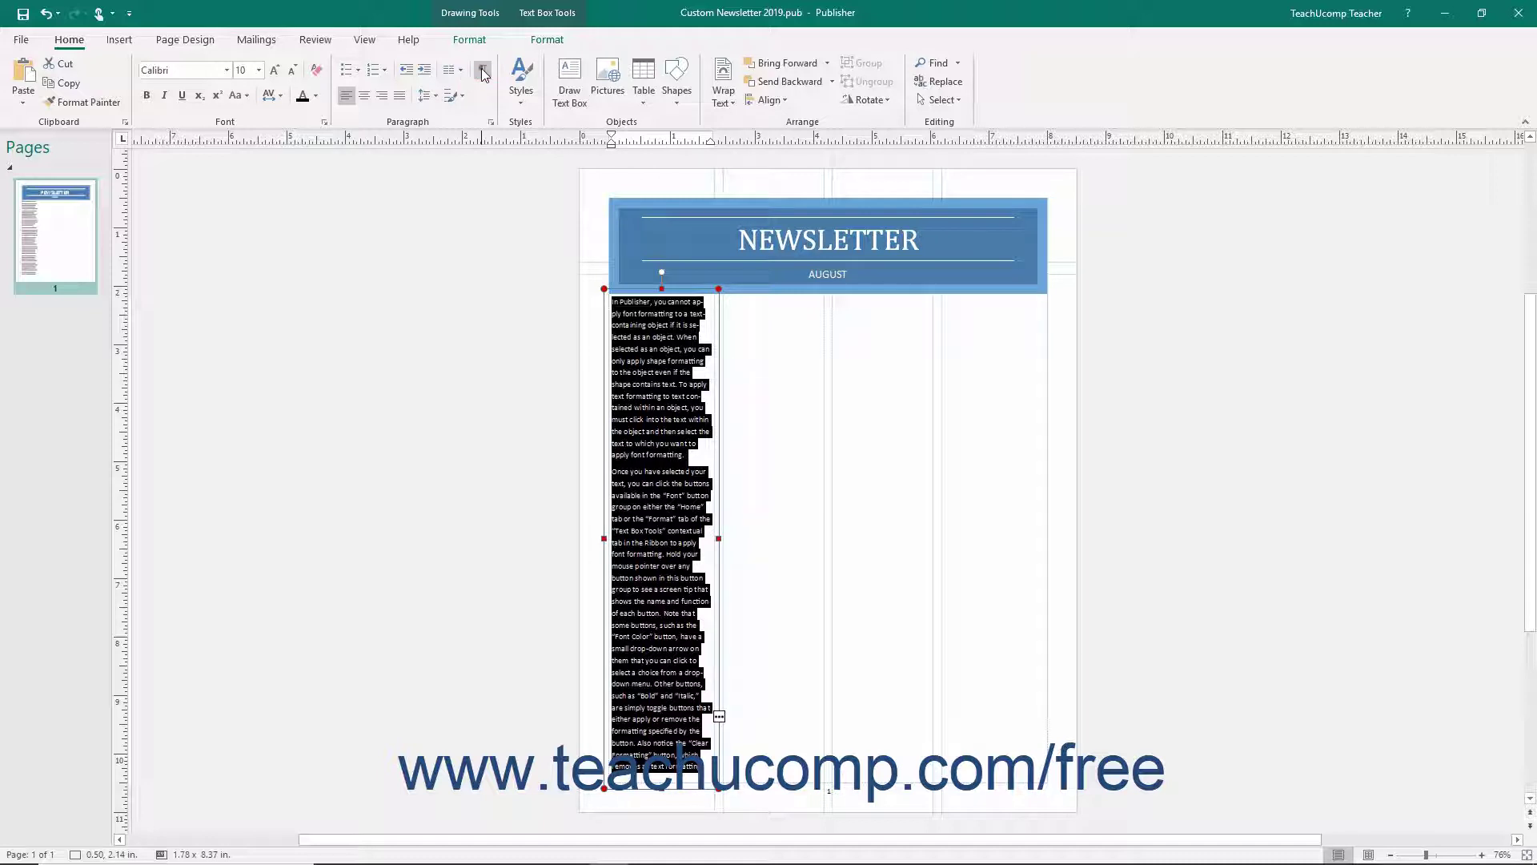
left_click(487, 120)
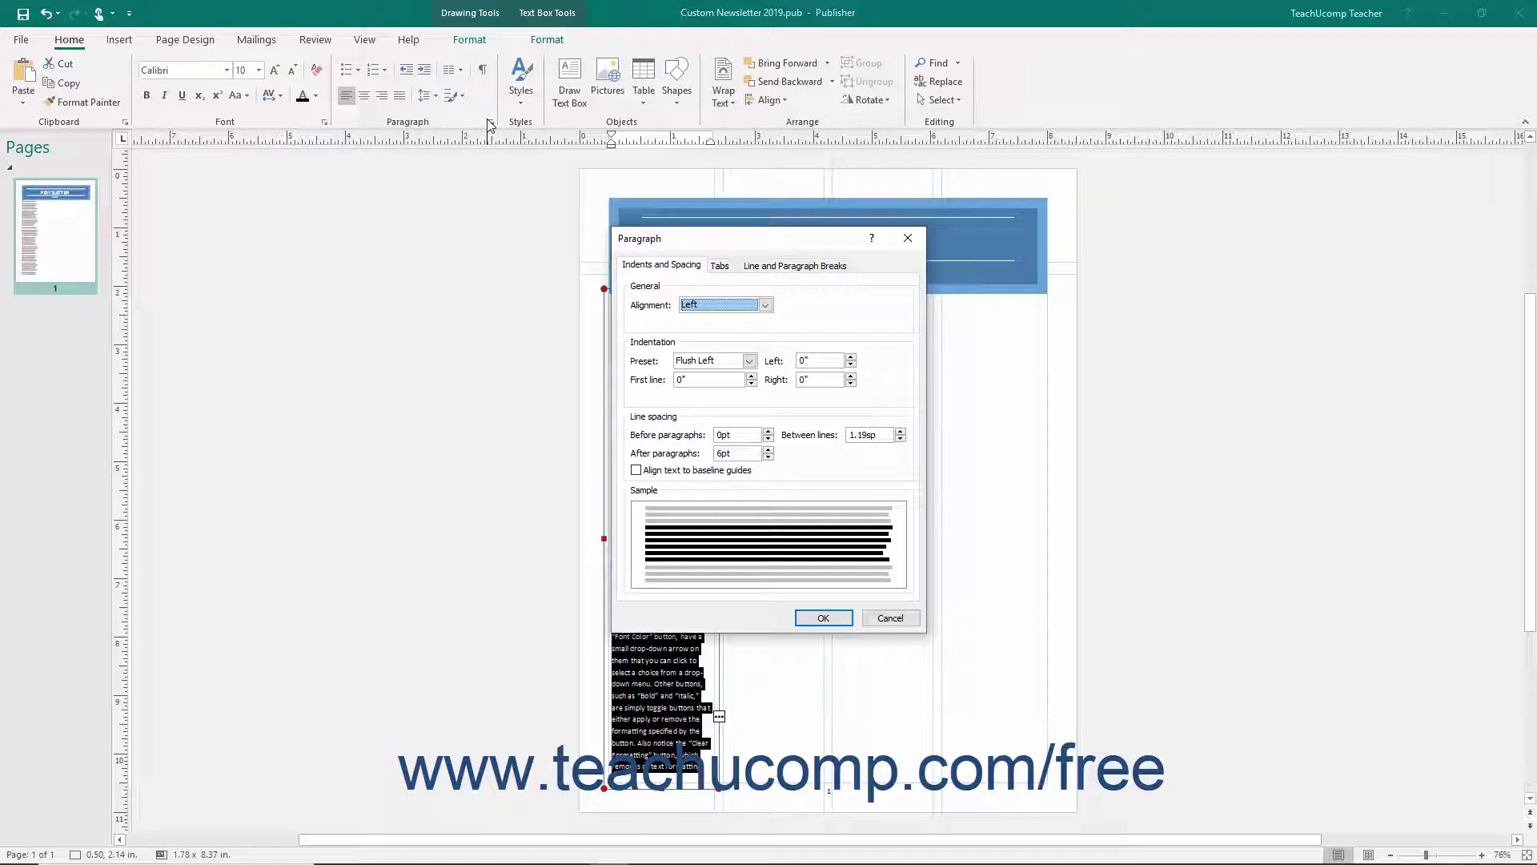
left_click(679, 267)
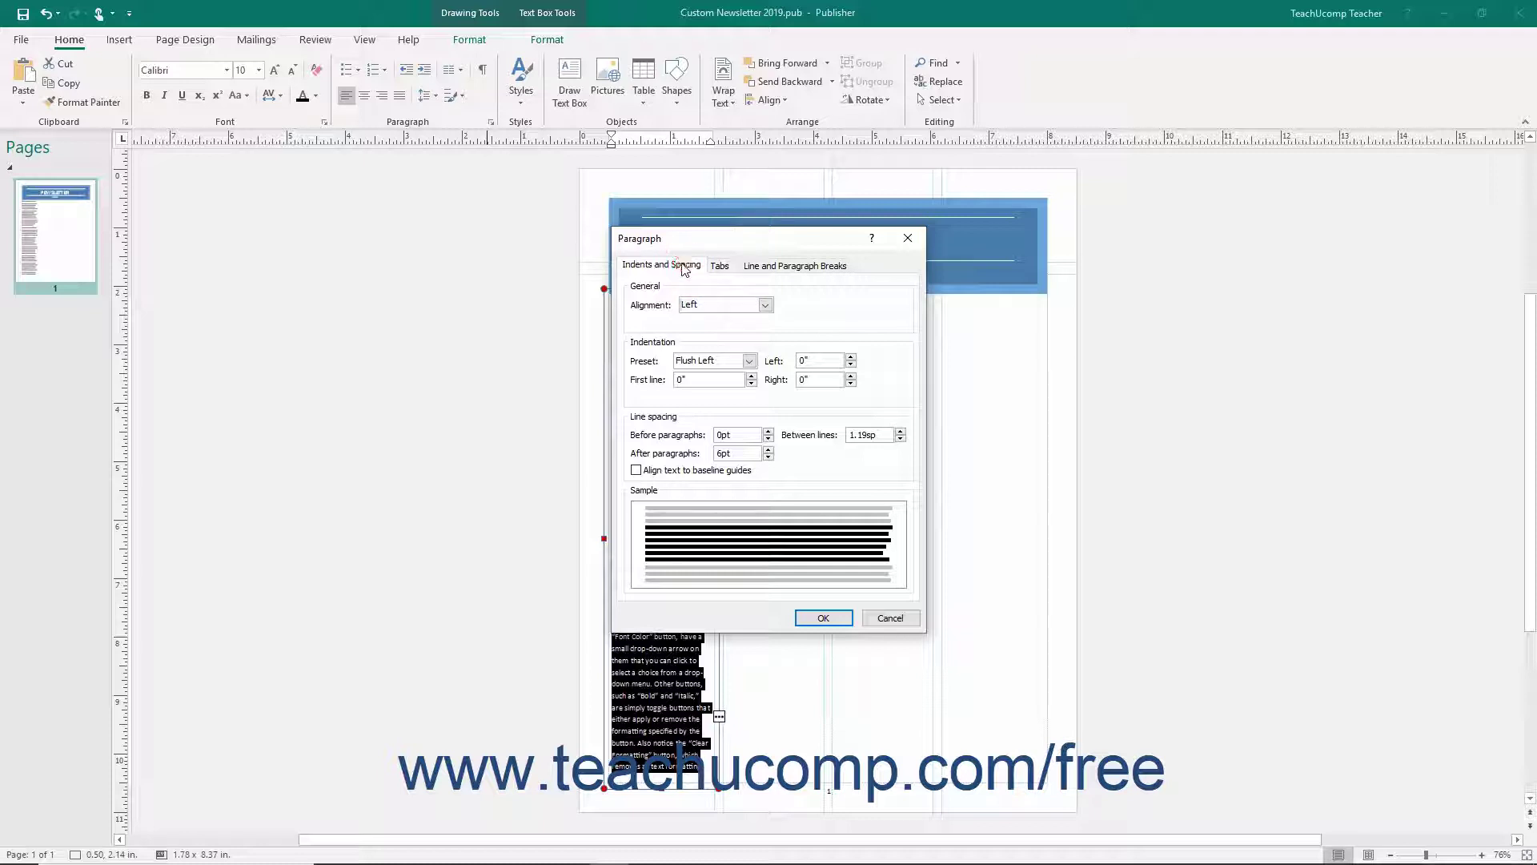
left_click(718, 266)
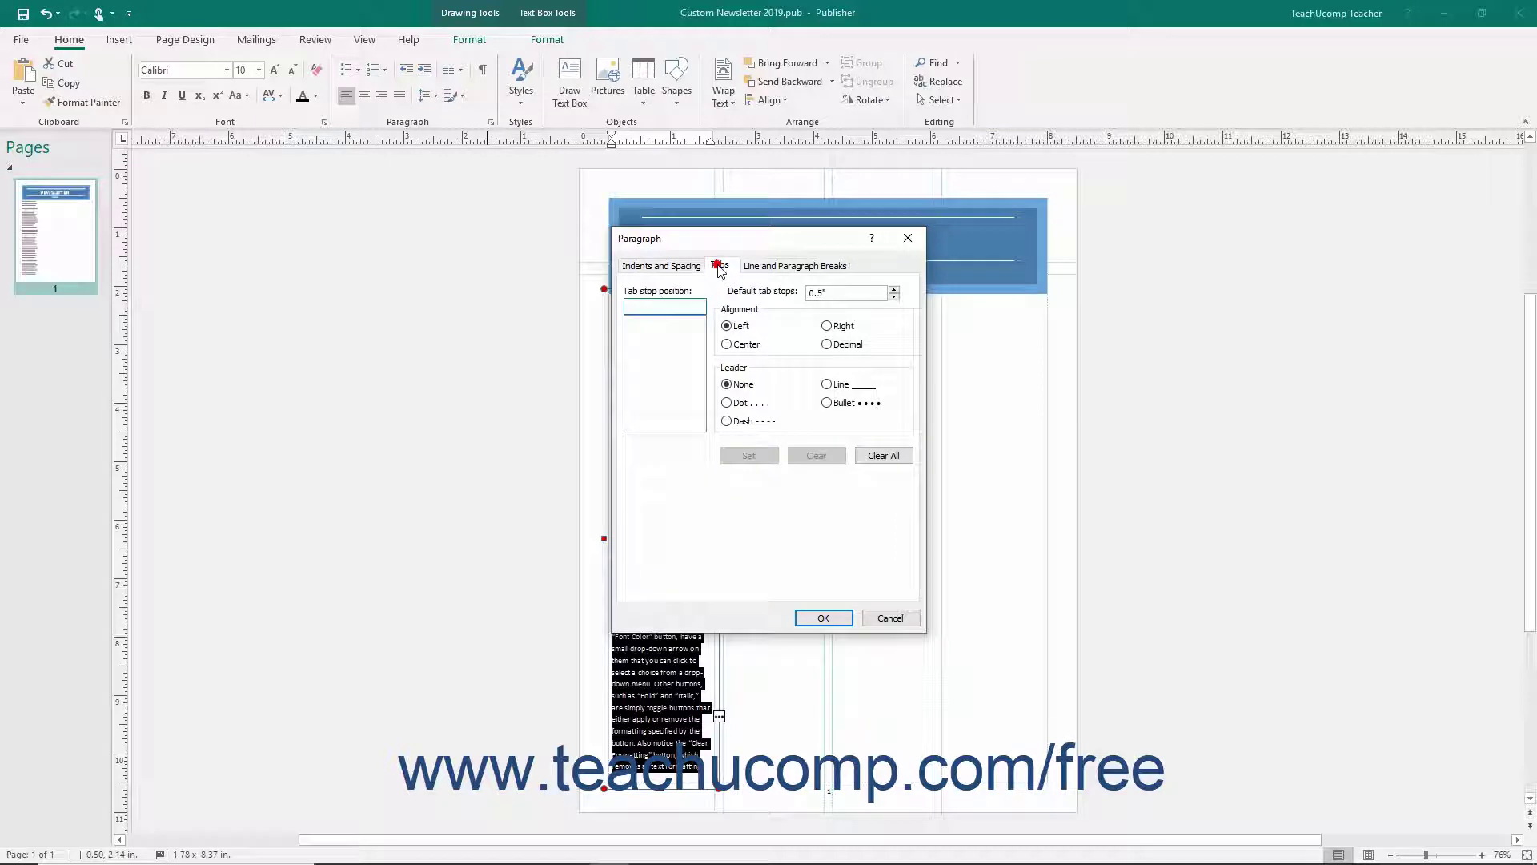
left_click(767, 268)
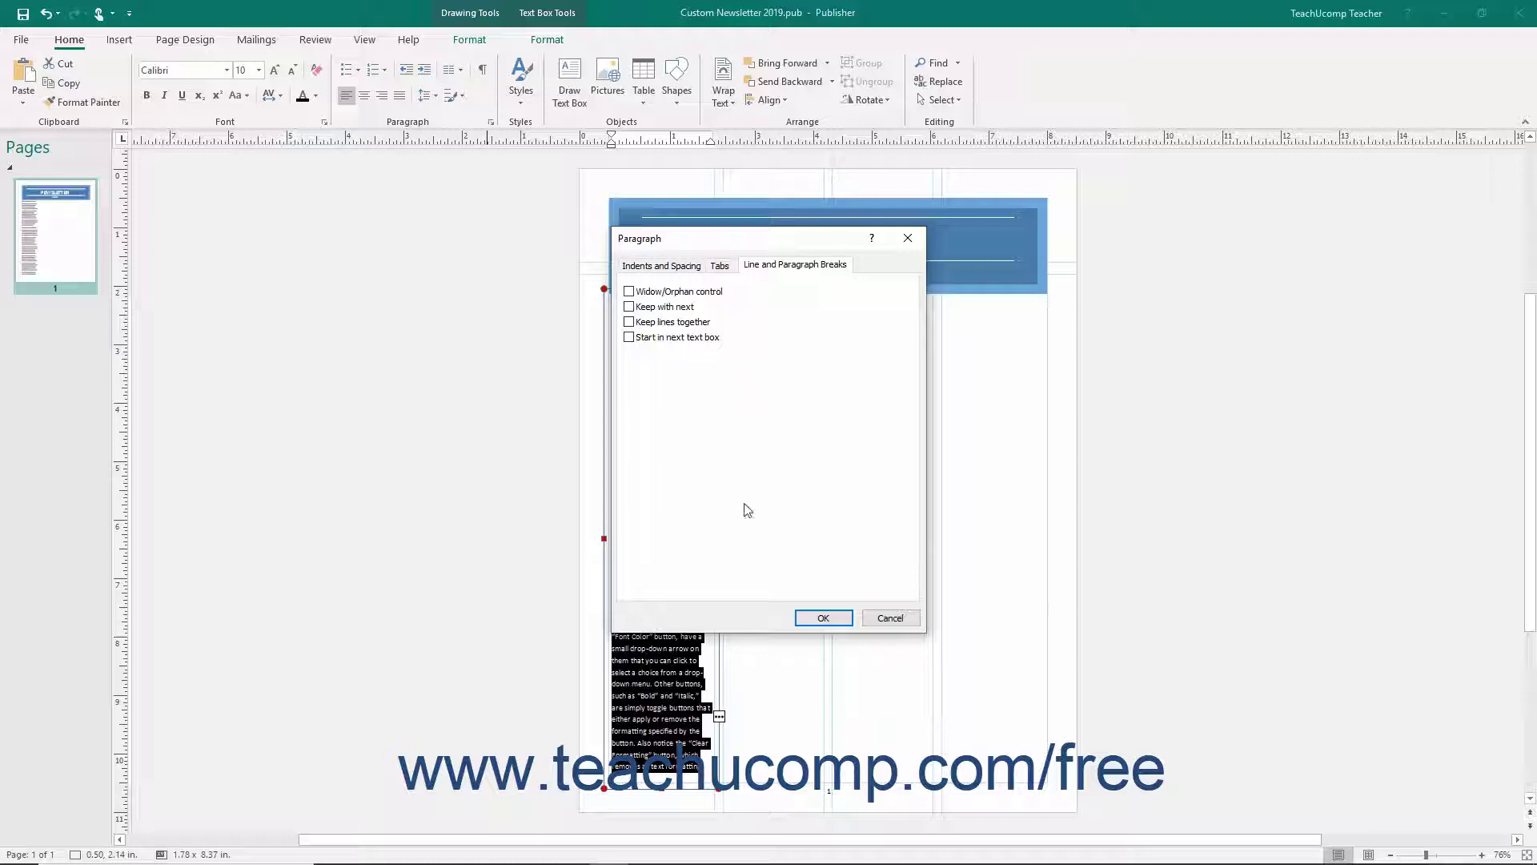
left_click(817, 617)
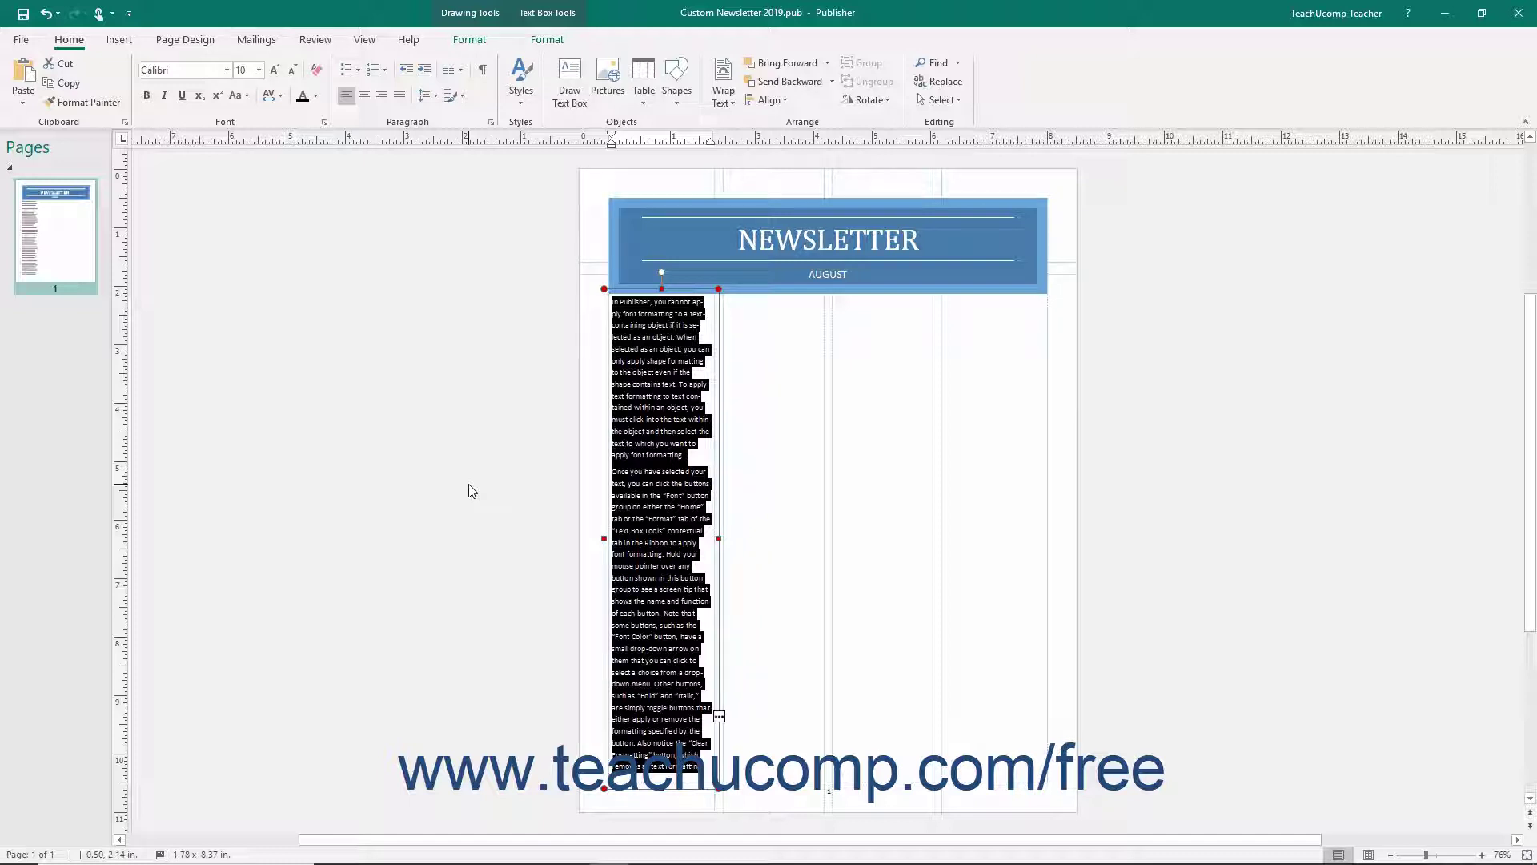
Choose Normal from the Styles gallery for the Calibri 10 pt body text.
left_click(521, 88)
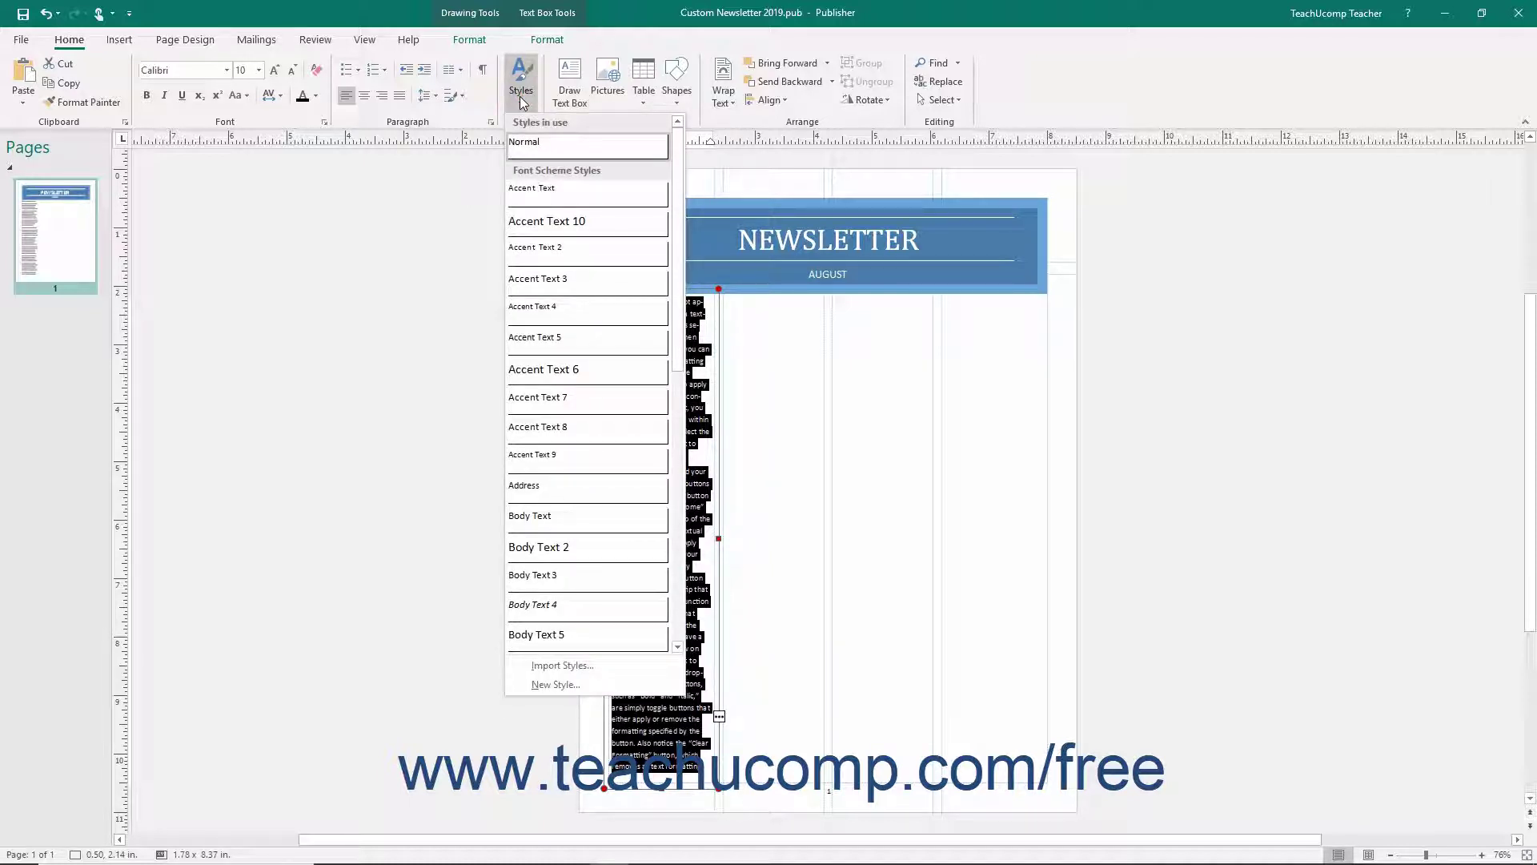
left_click(530, 142)
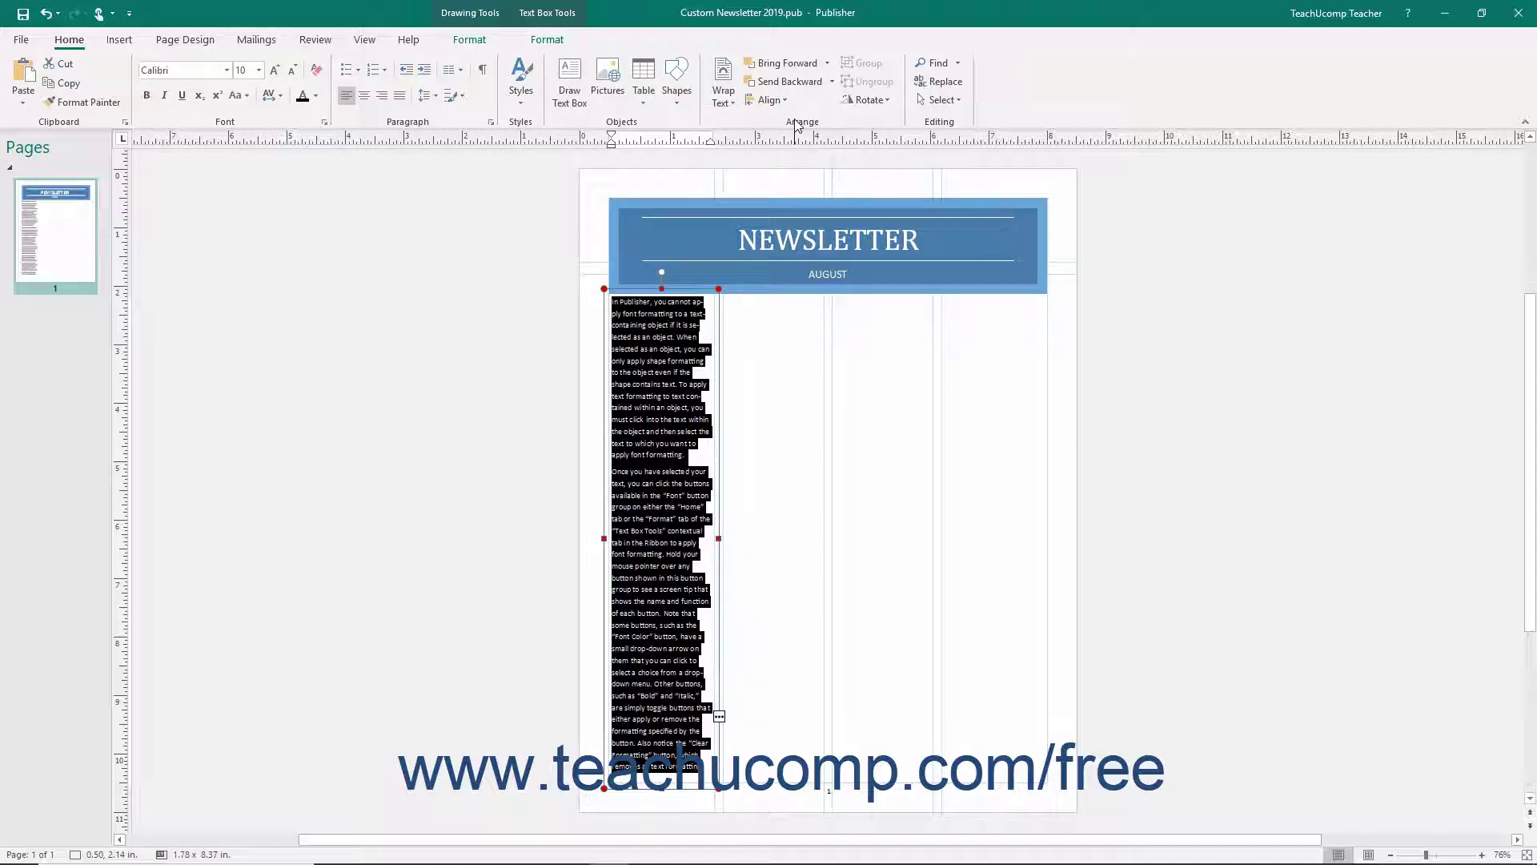
Leave Wrap Text and Align unchanged, then select the NEWSLETTER banner together with the body text box.
left_click(718, 103)
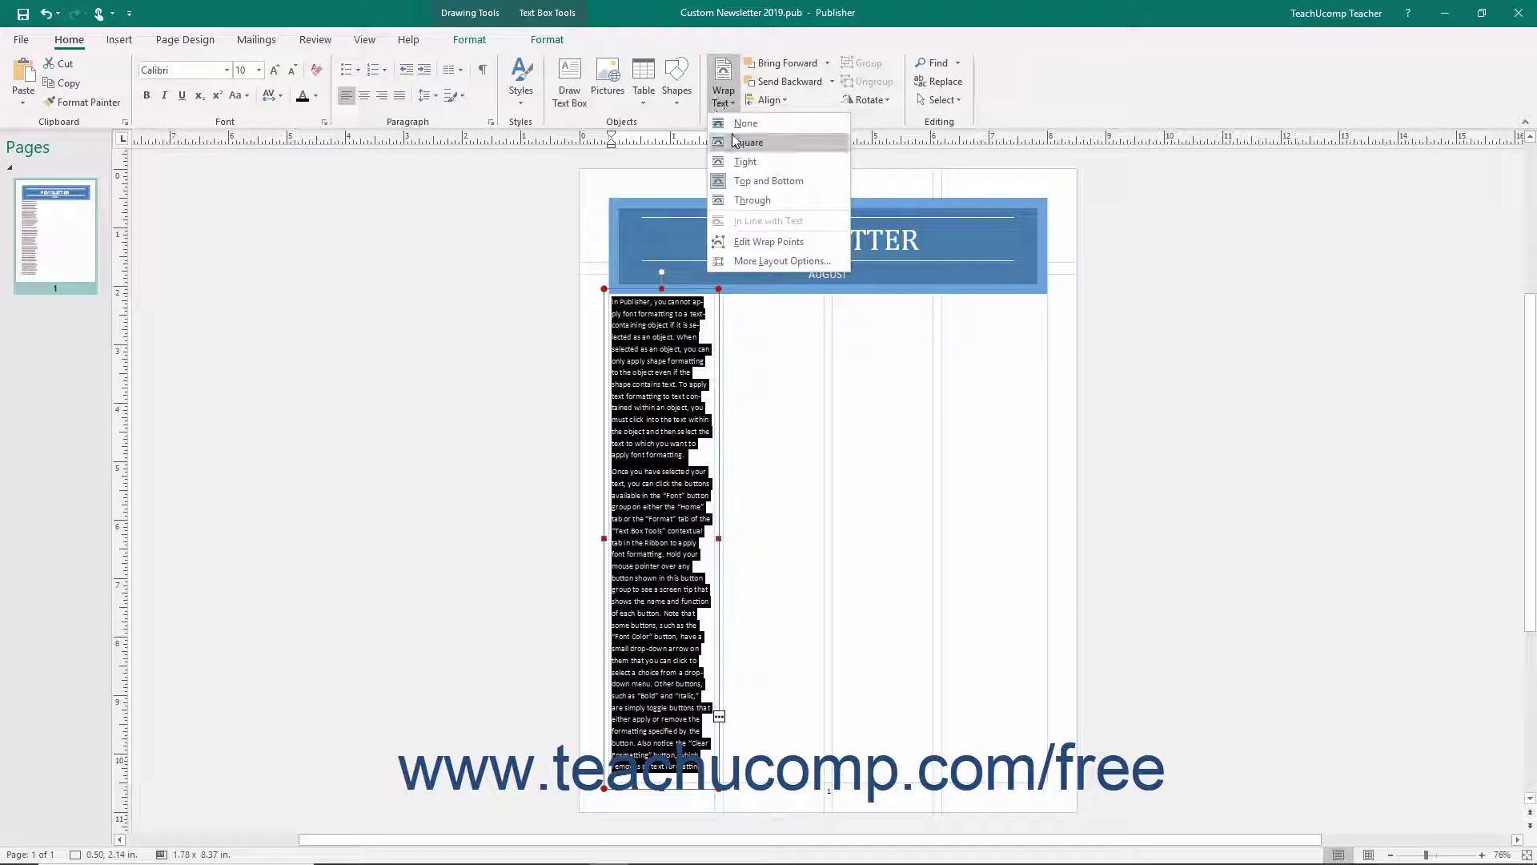
left_click(729, 110)
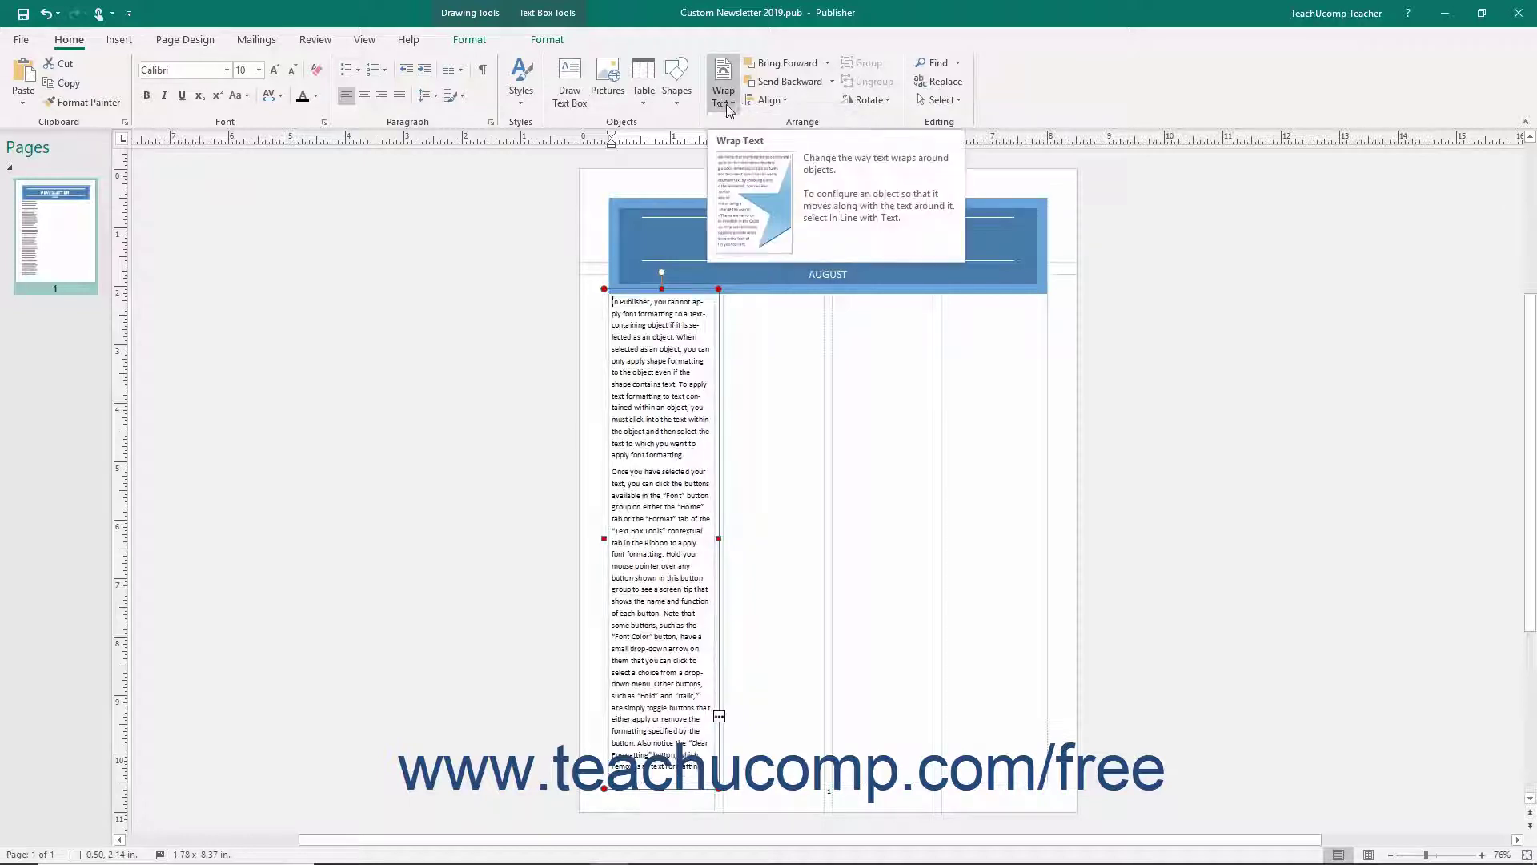
left_click(789, 106)
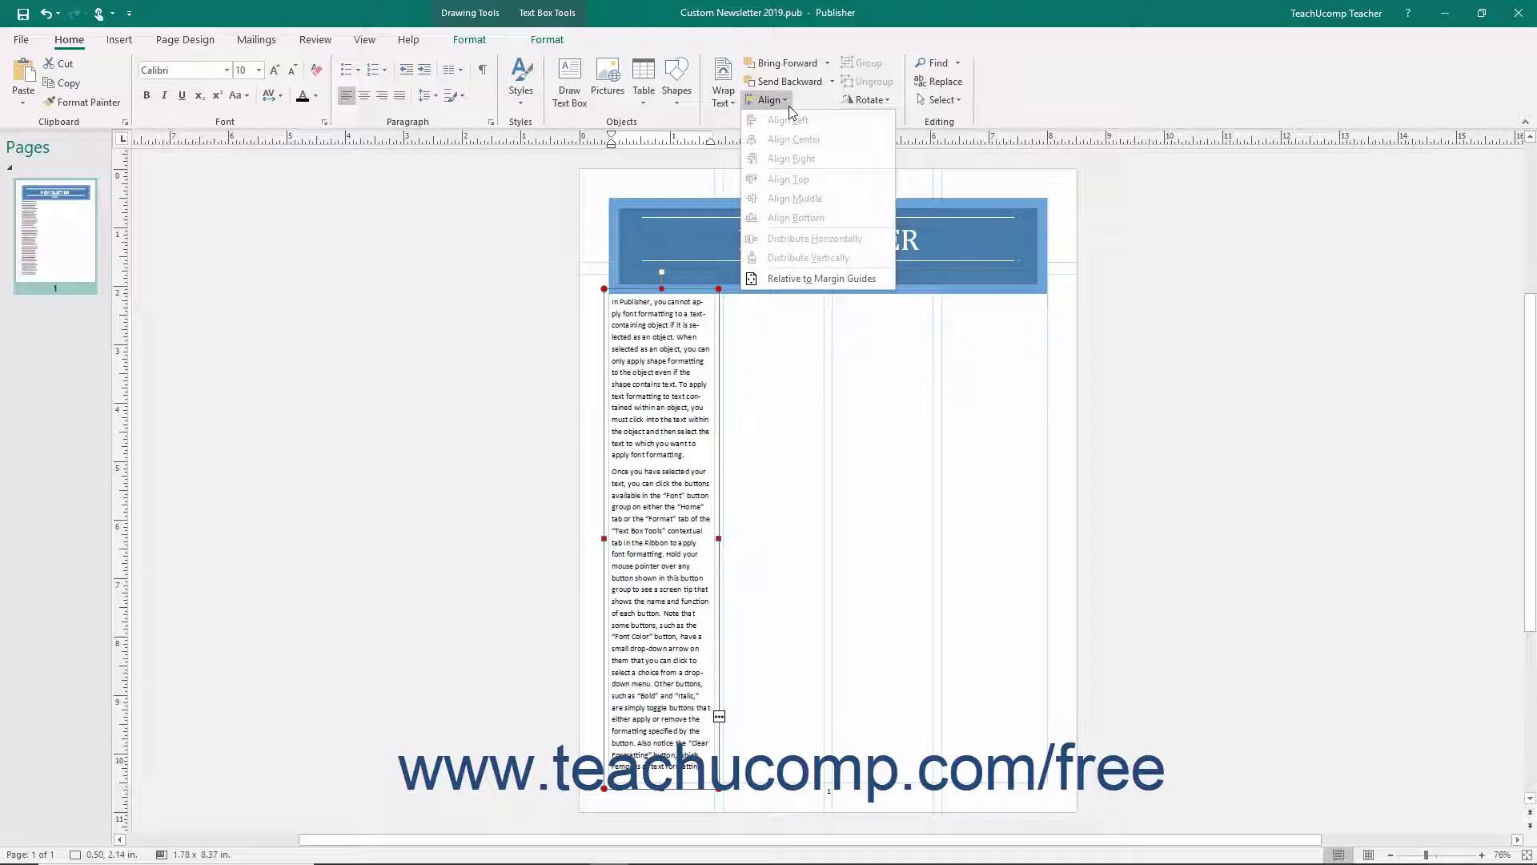
left_click(789, 106)
key("ctrl+a")
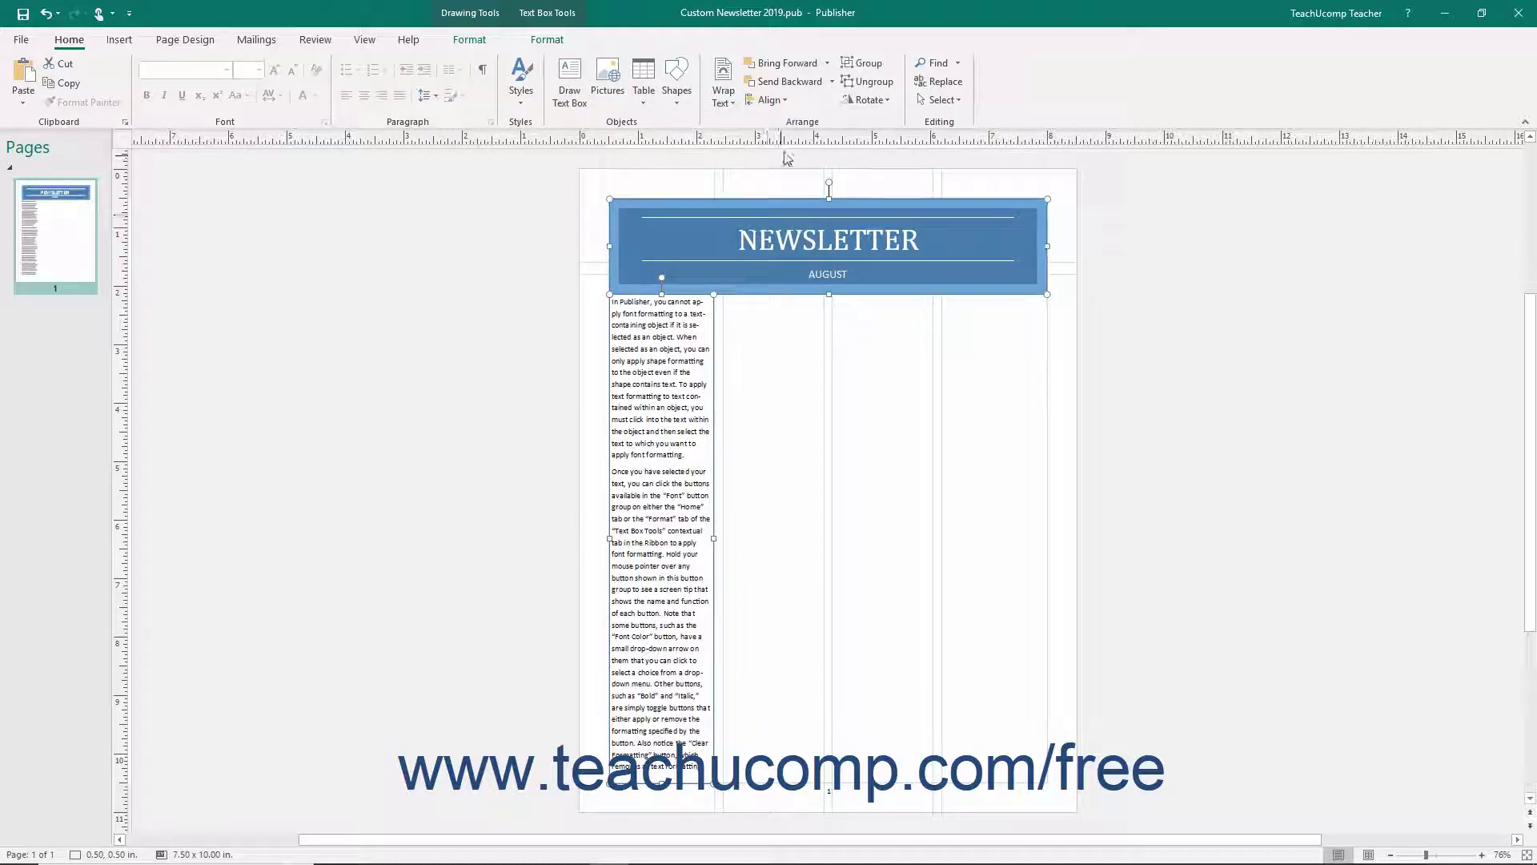
left_click(855, 66)
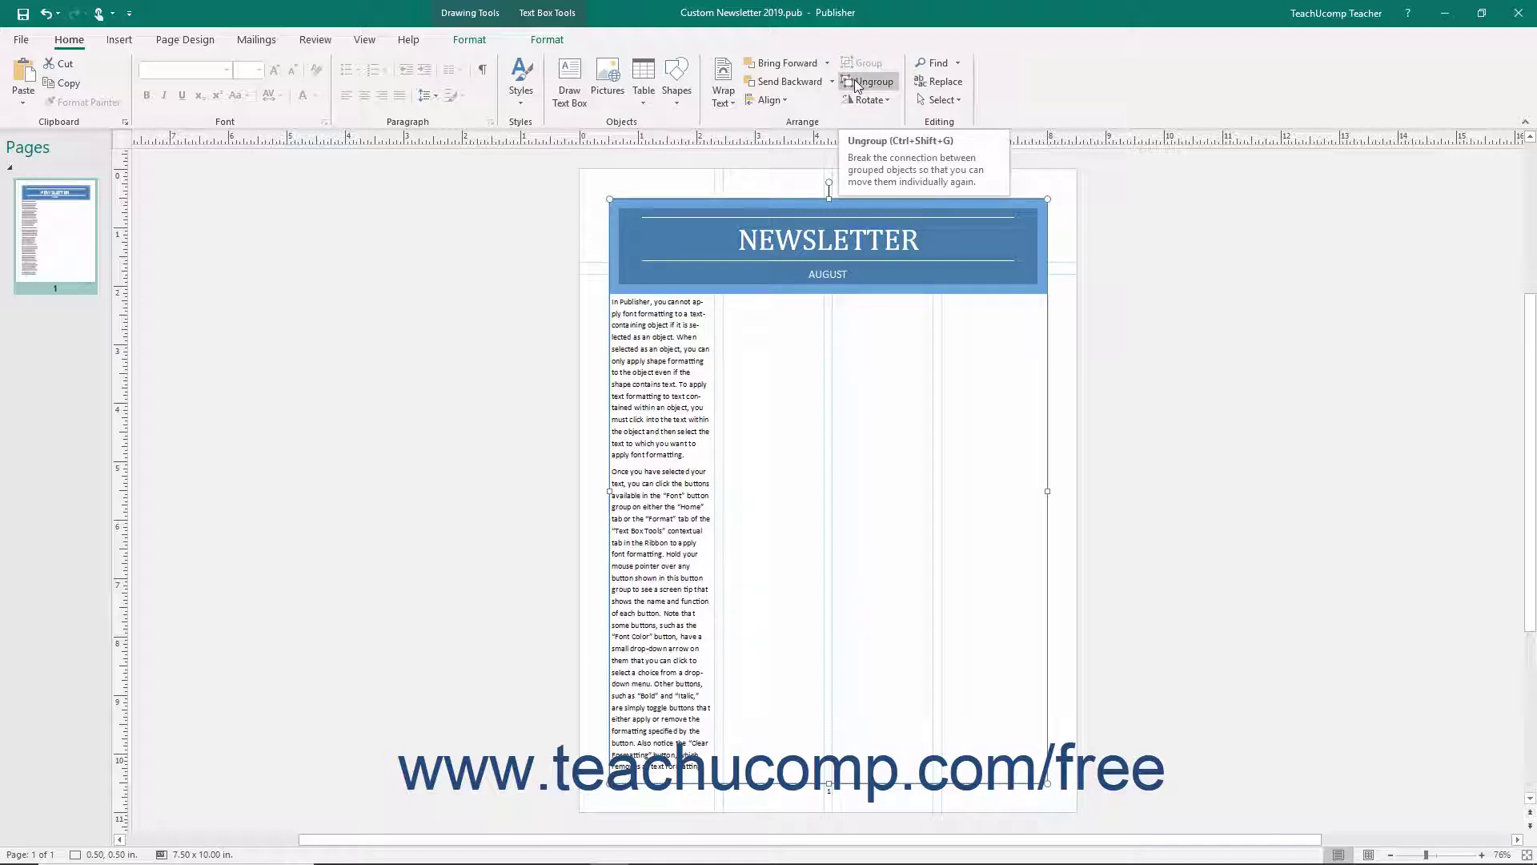
left_click(856, 84)
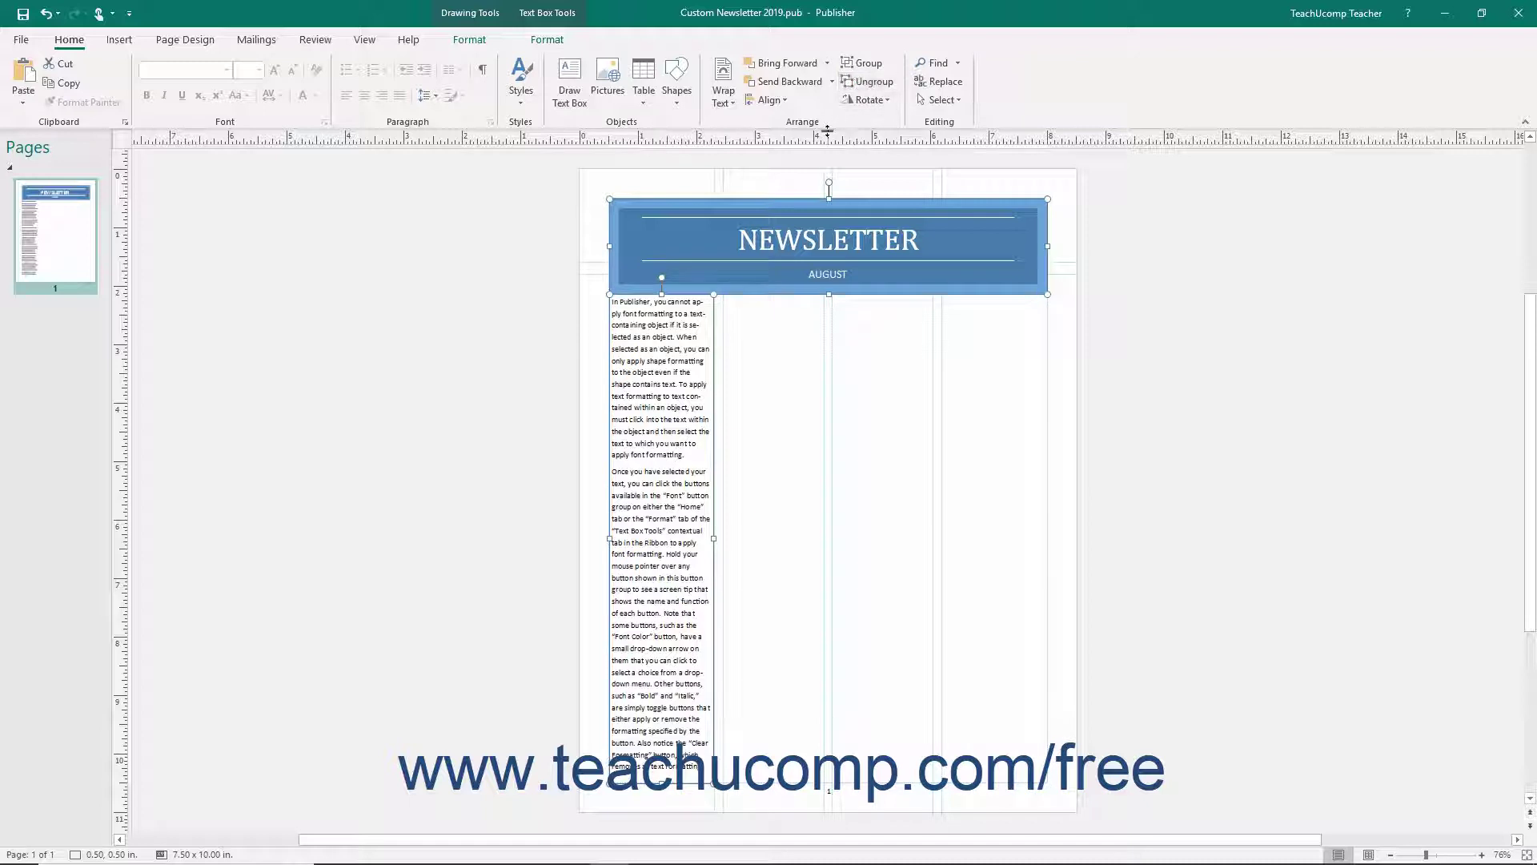
left_click(593, 358)
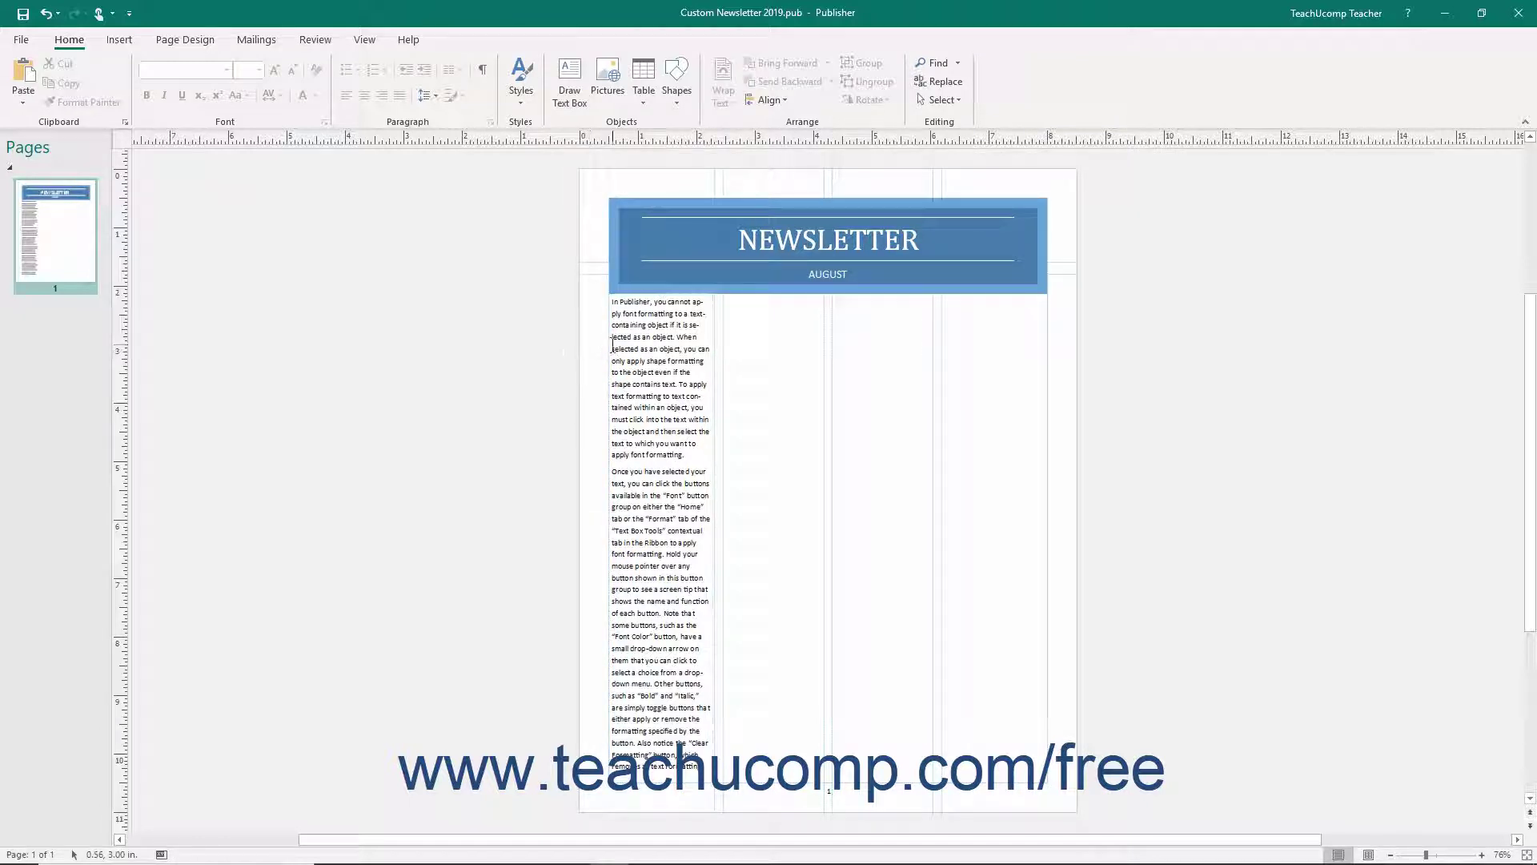
left_click(608, 346)
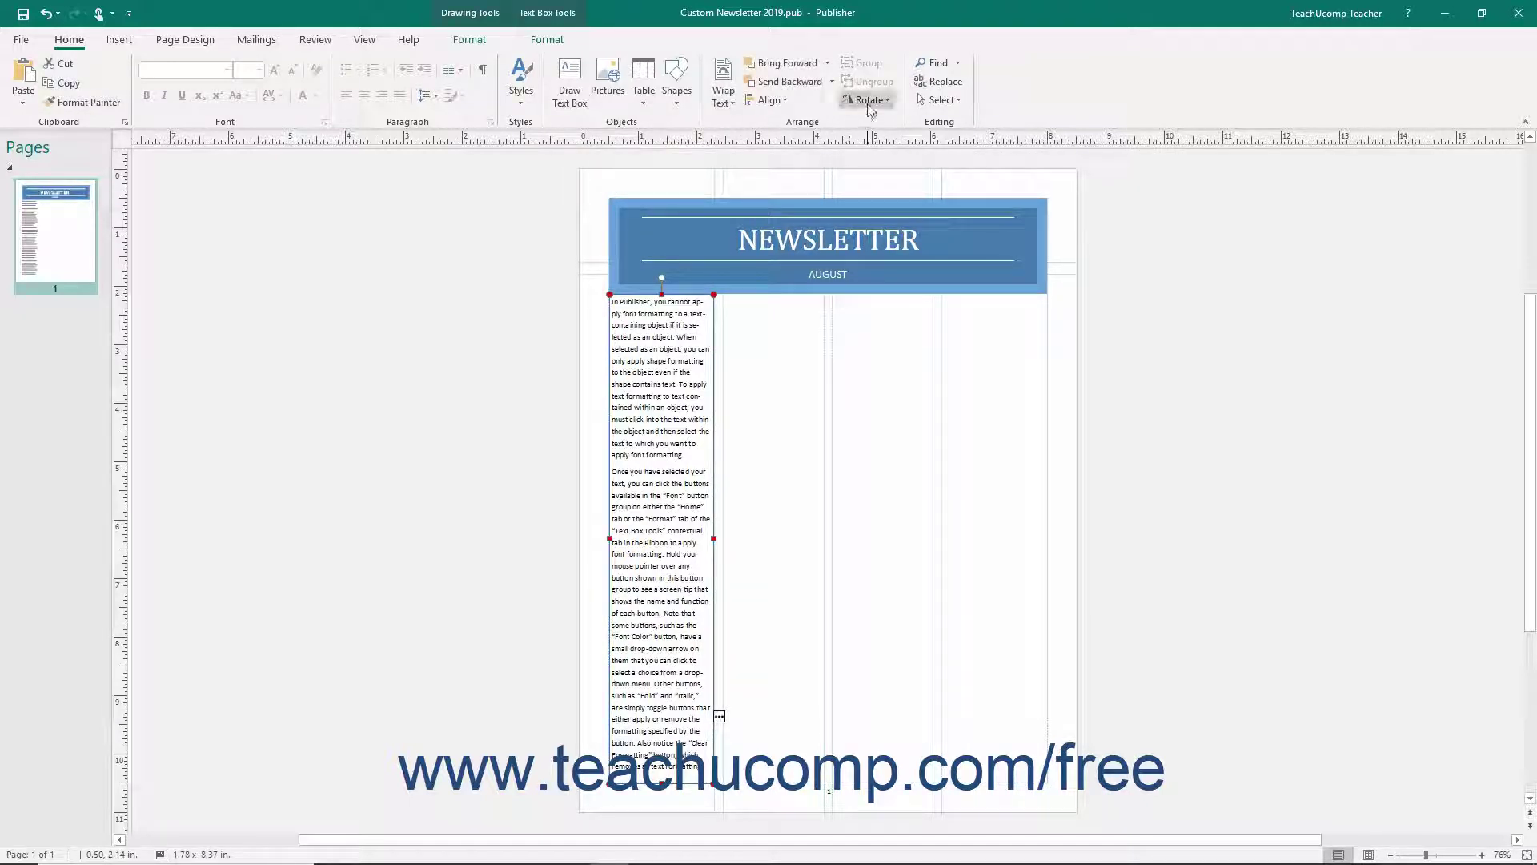
left_click(871, 100)
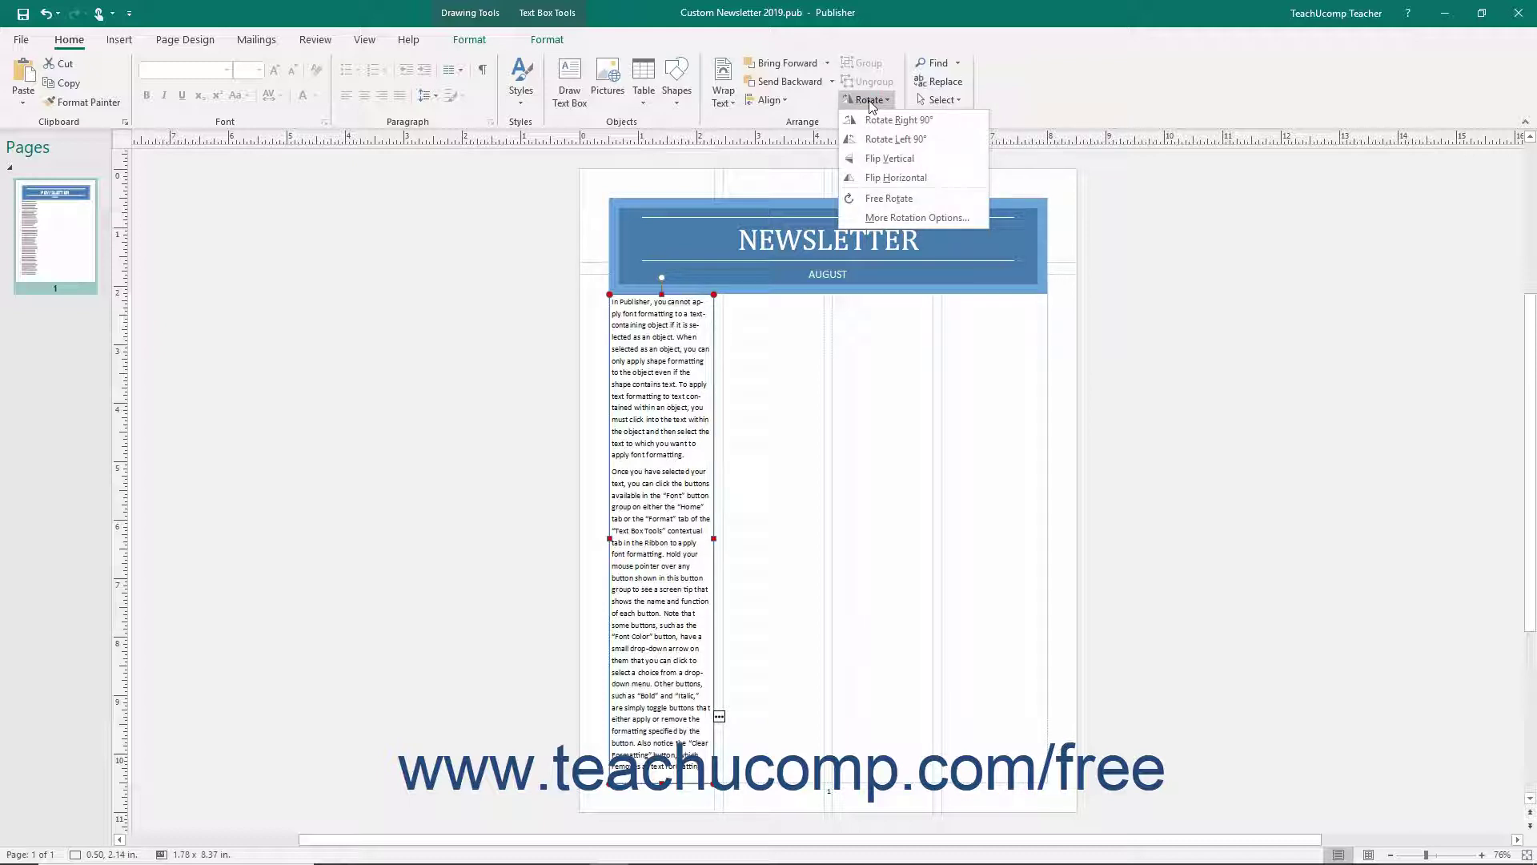
left_click(871, 101)
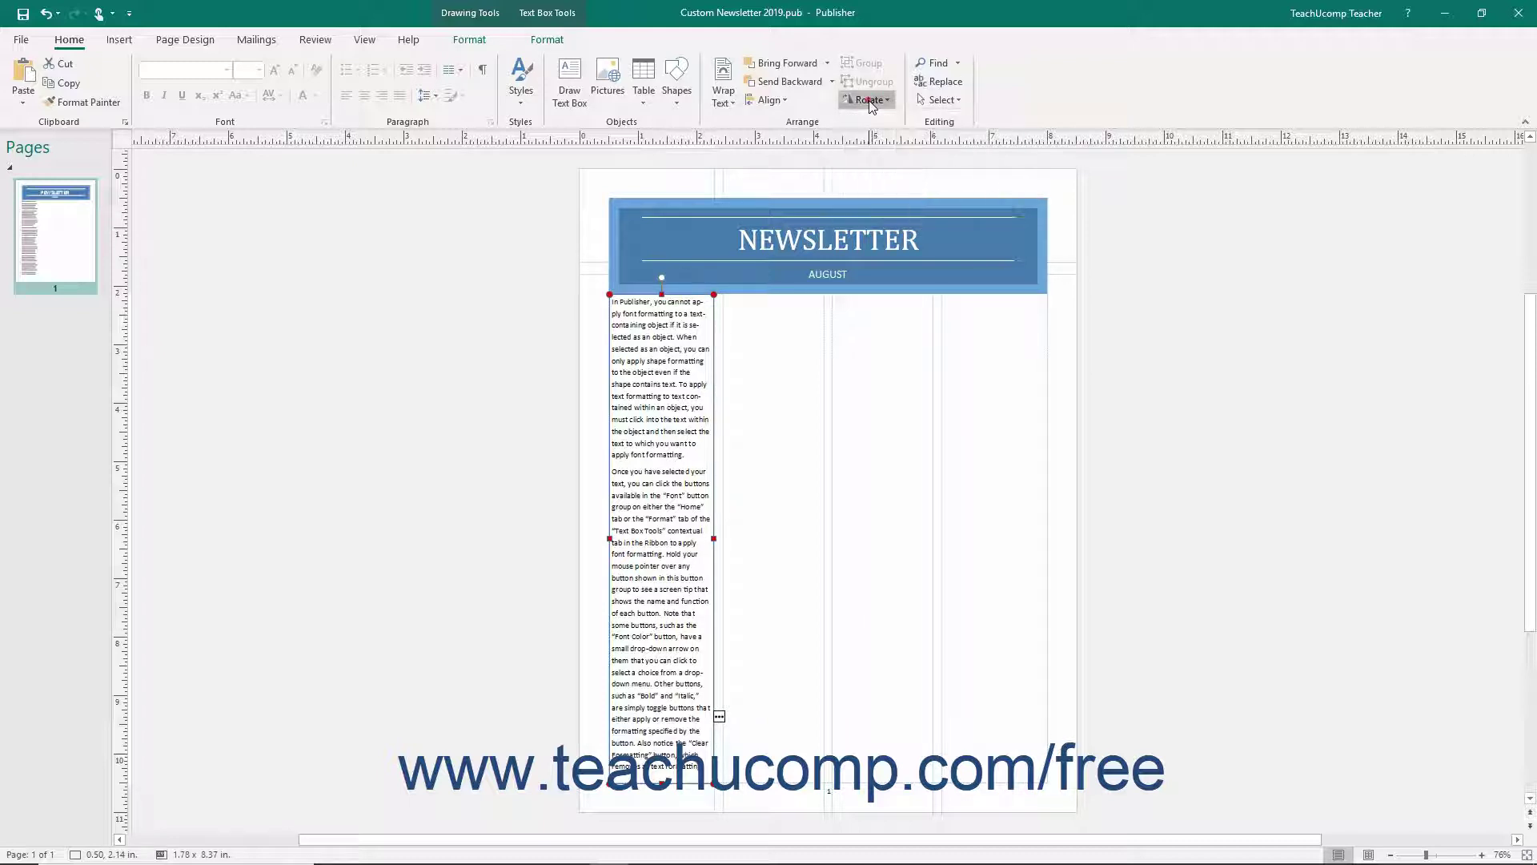
left_click(664, 311)
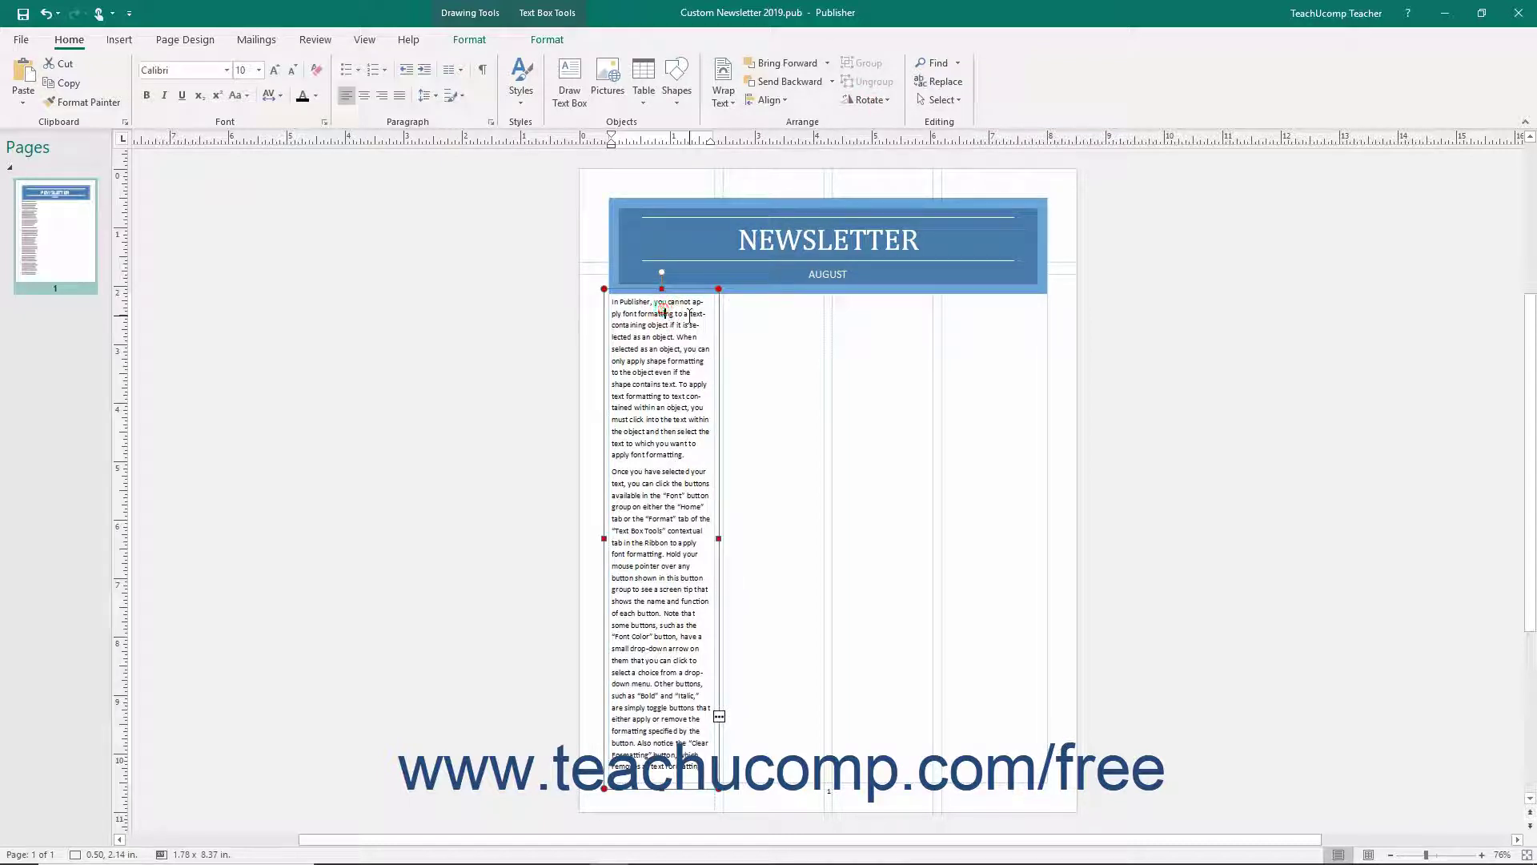
Select all body text and view its Text Fit options, leaving Do Not Autofit.
key("ctrl+a")
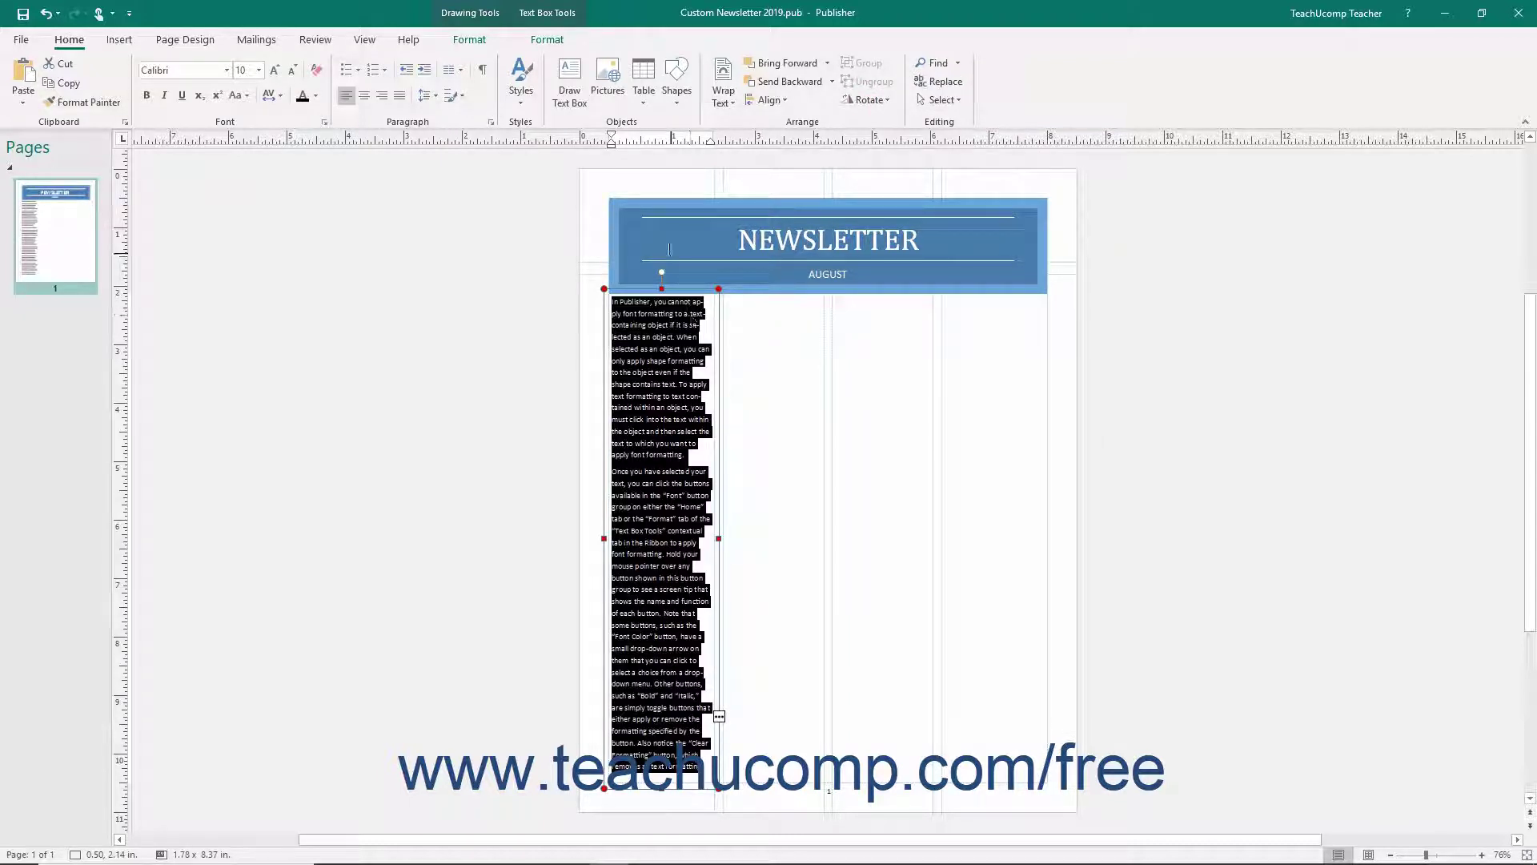
left_click(547, 40)
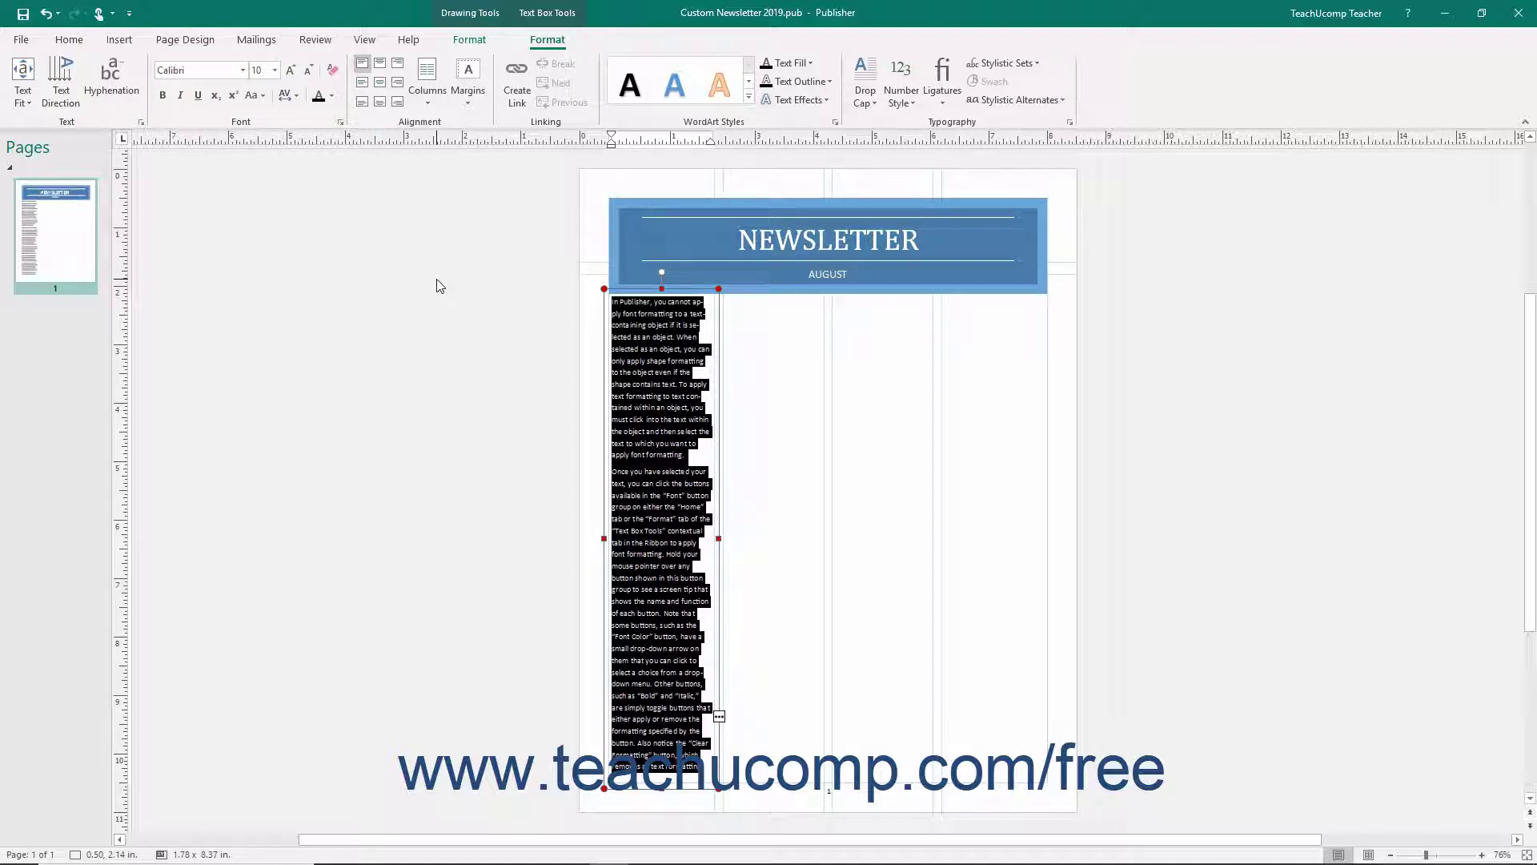
left_click(31, 99)
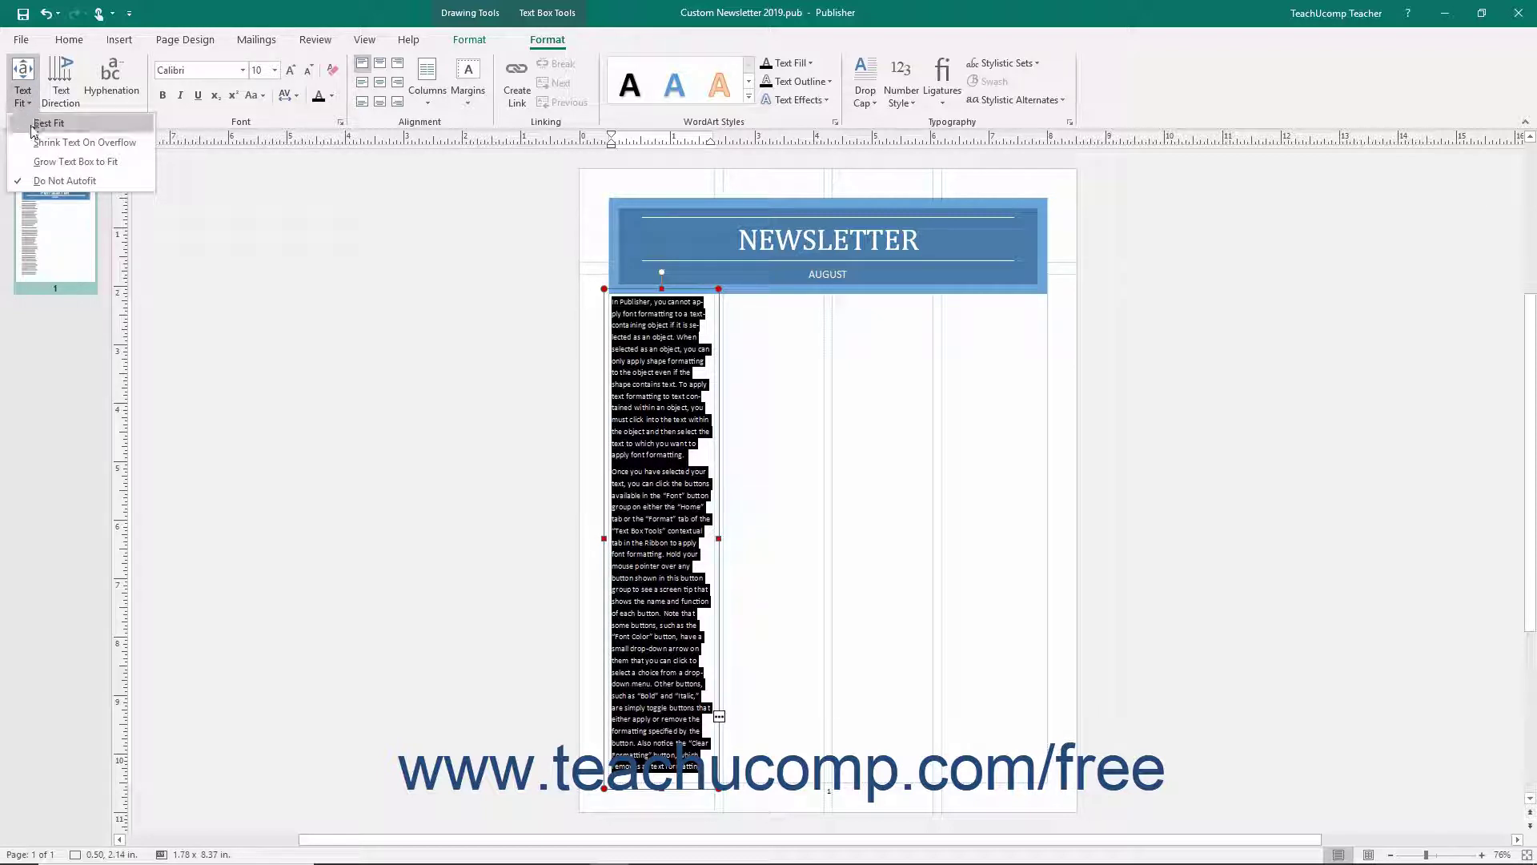
left_click(30, 125)
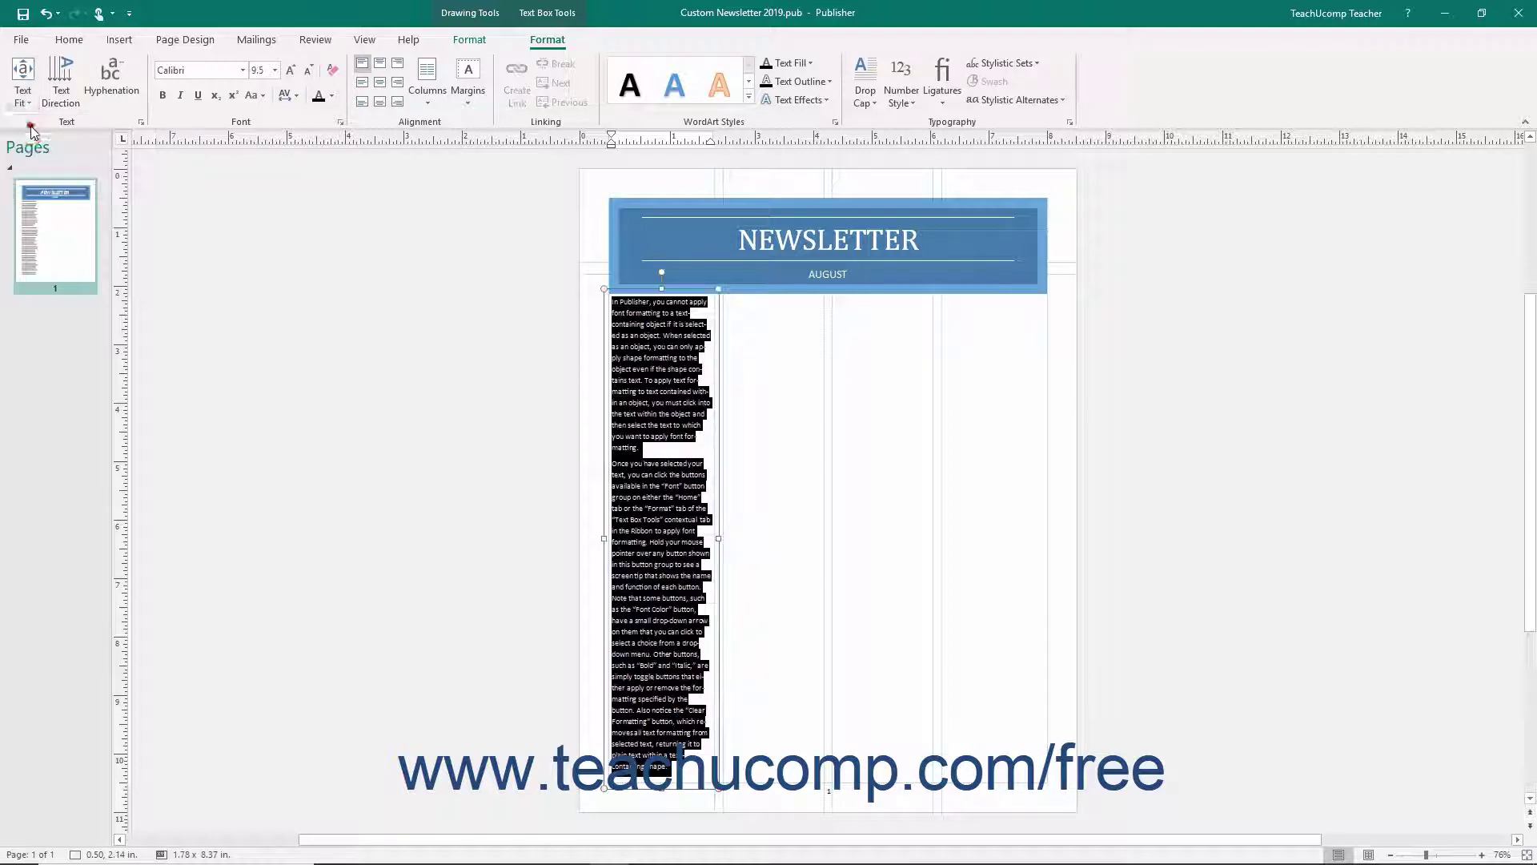
left_click(45, 14)
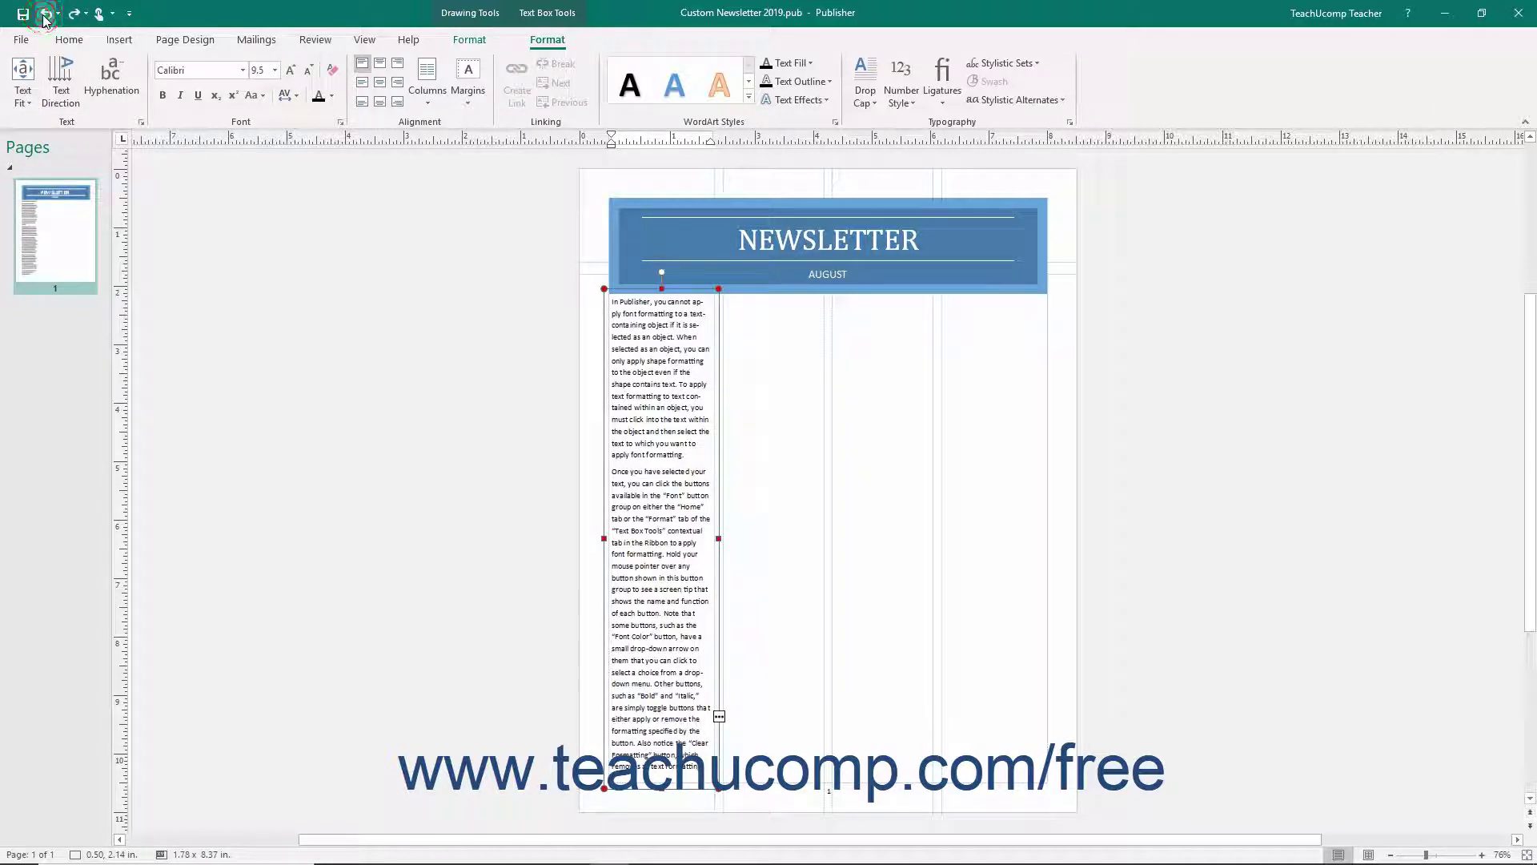
left_click(67, 100)
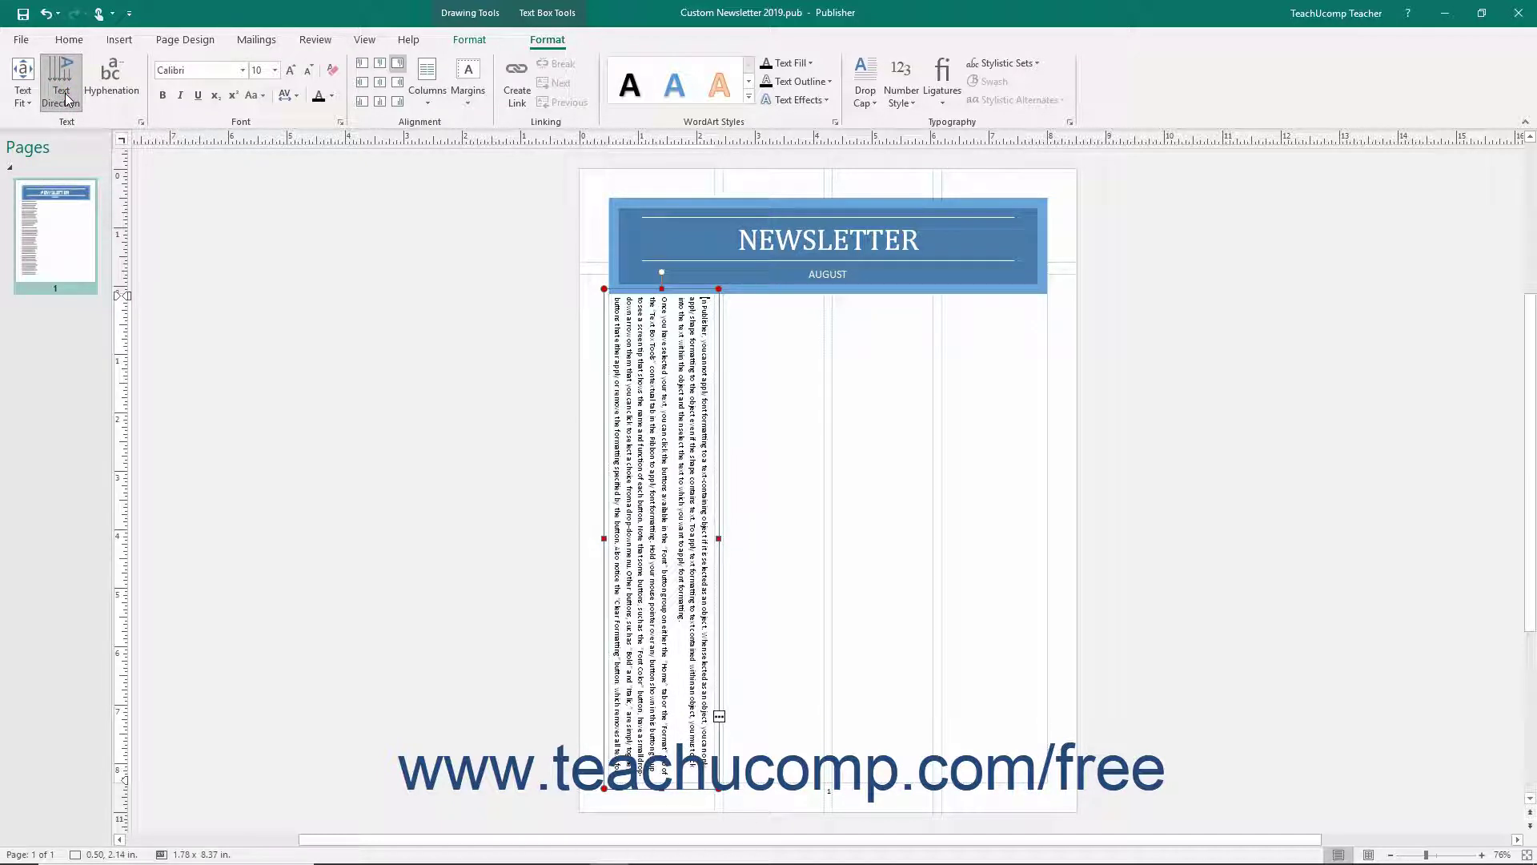
left_click(67, 99)
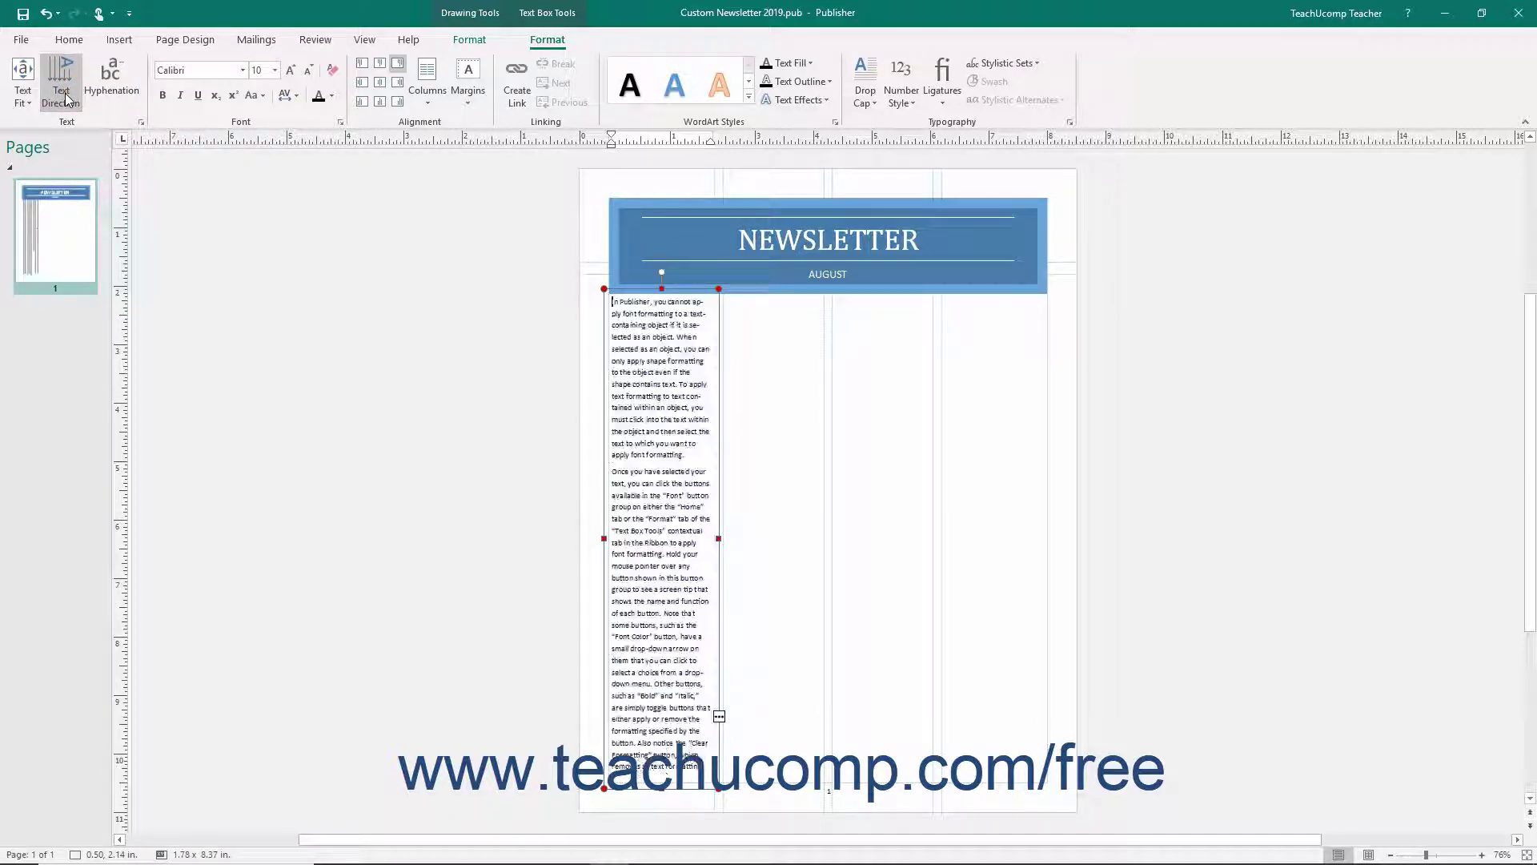
Start manual hyphenation of the body text and decline the first six suggested breaks.
left_click(107, 85)
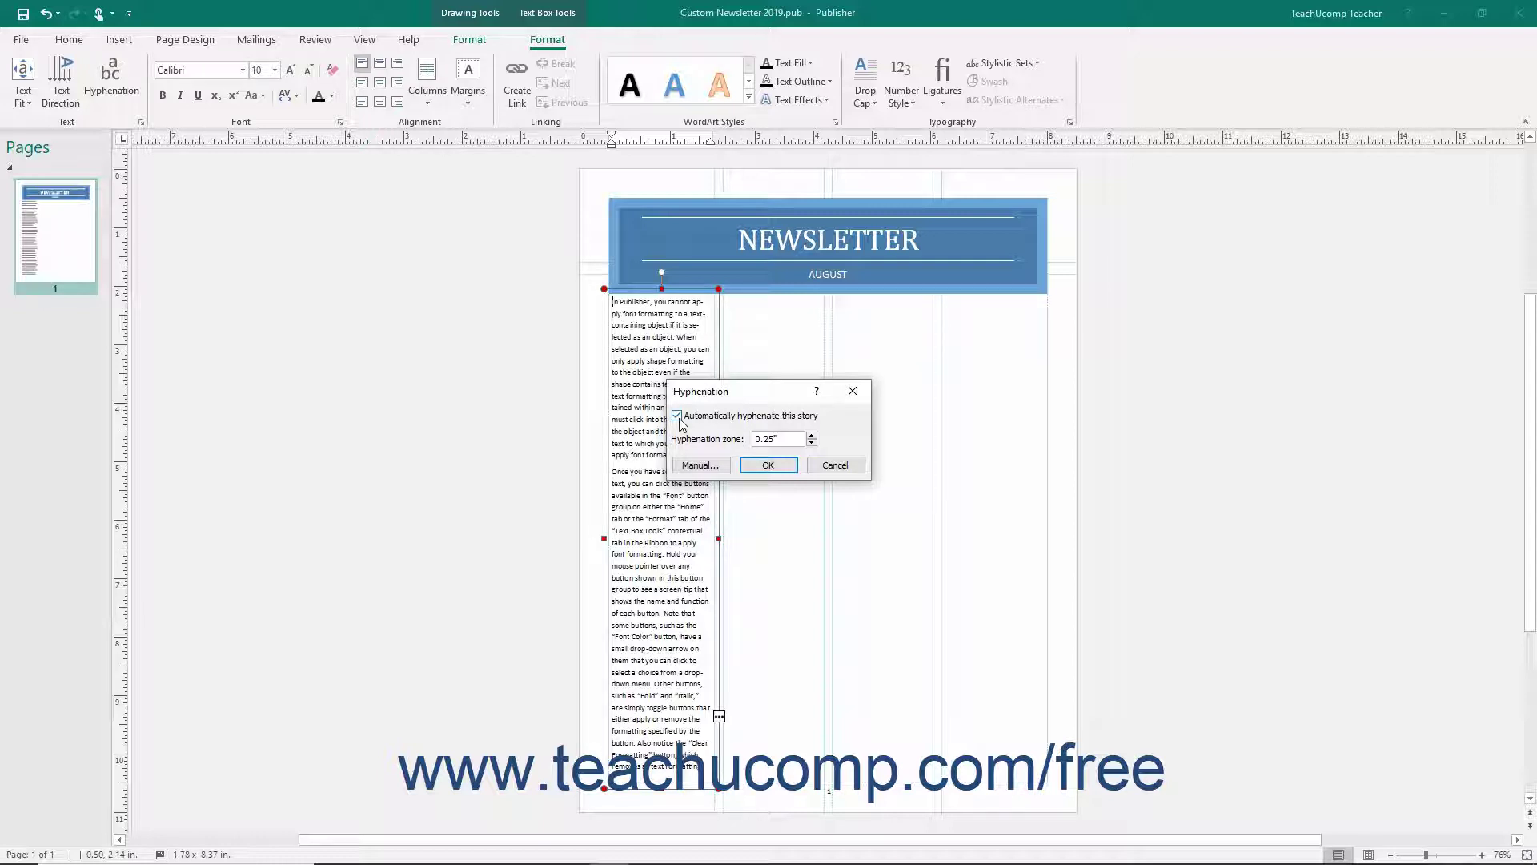
left_click(693, 464)
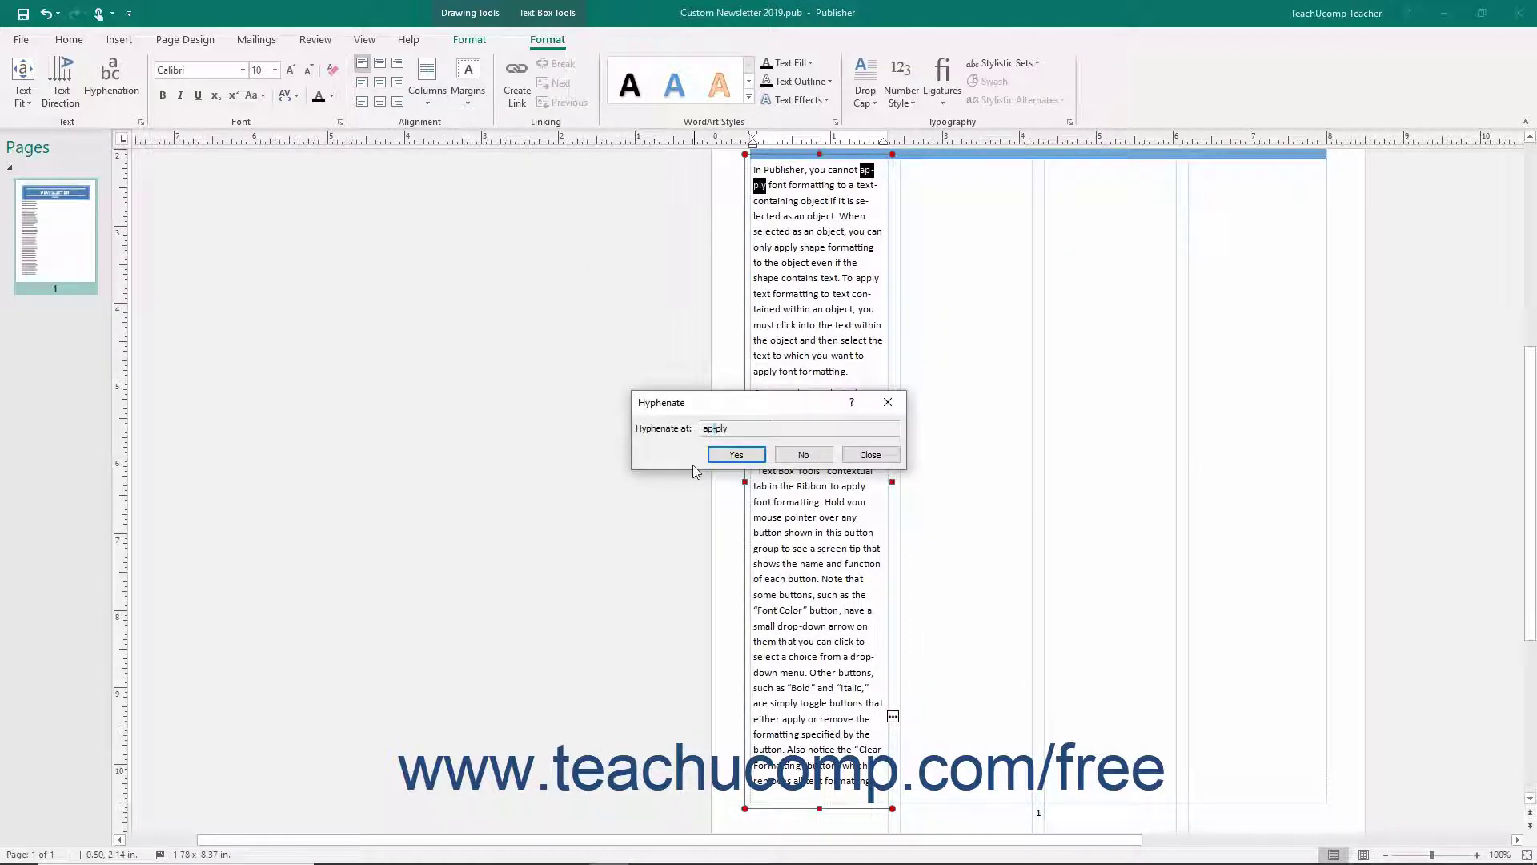
left_click(784, 461)
left_click(789, 459)
left_click(794, 458)
left_click(792, 456)
left_click(792, 457)
left_click(793, 456)
Decline the remaining hyphenation suggestions, confirm completion, and open the Text group's formatting settings.
left_click(793, 456)
left_click(792, 456)
left_click(792, 457)
left_click(793, 458)
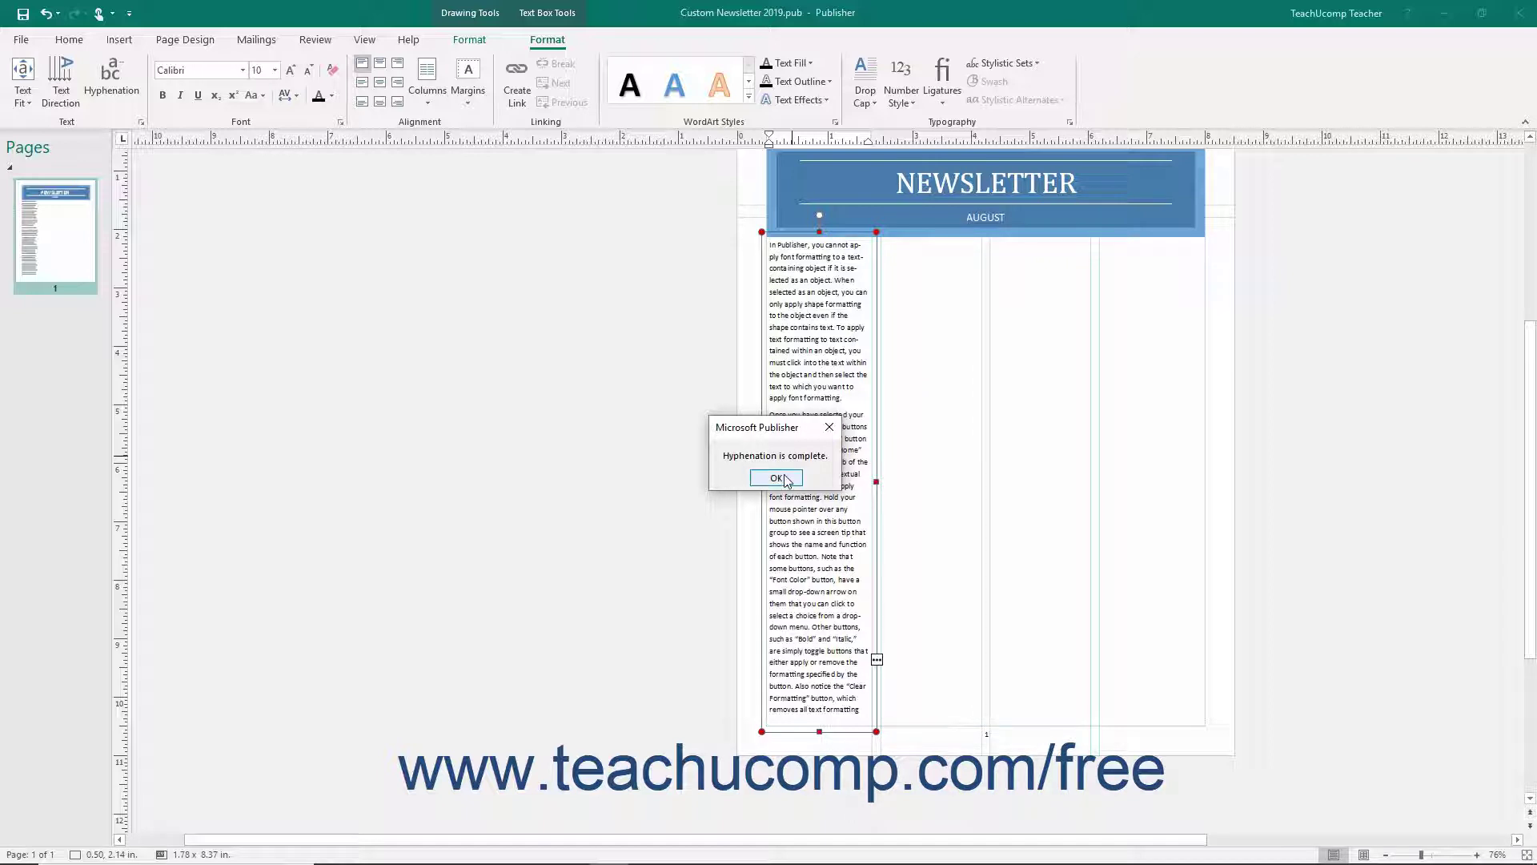
left_click(785, 479)
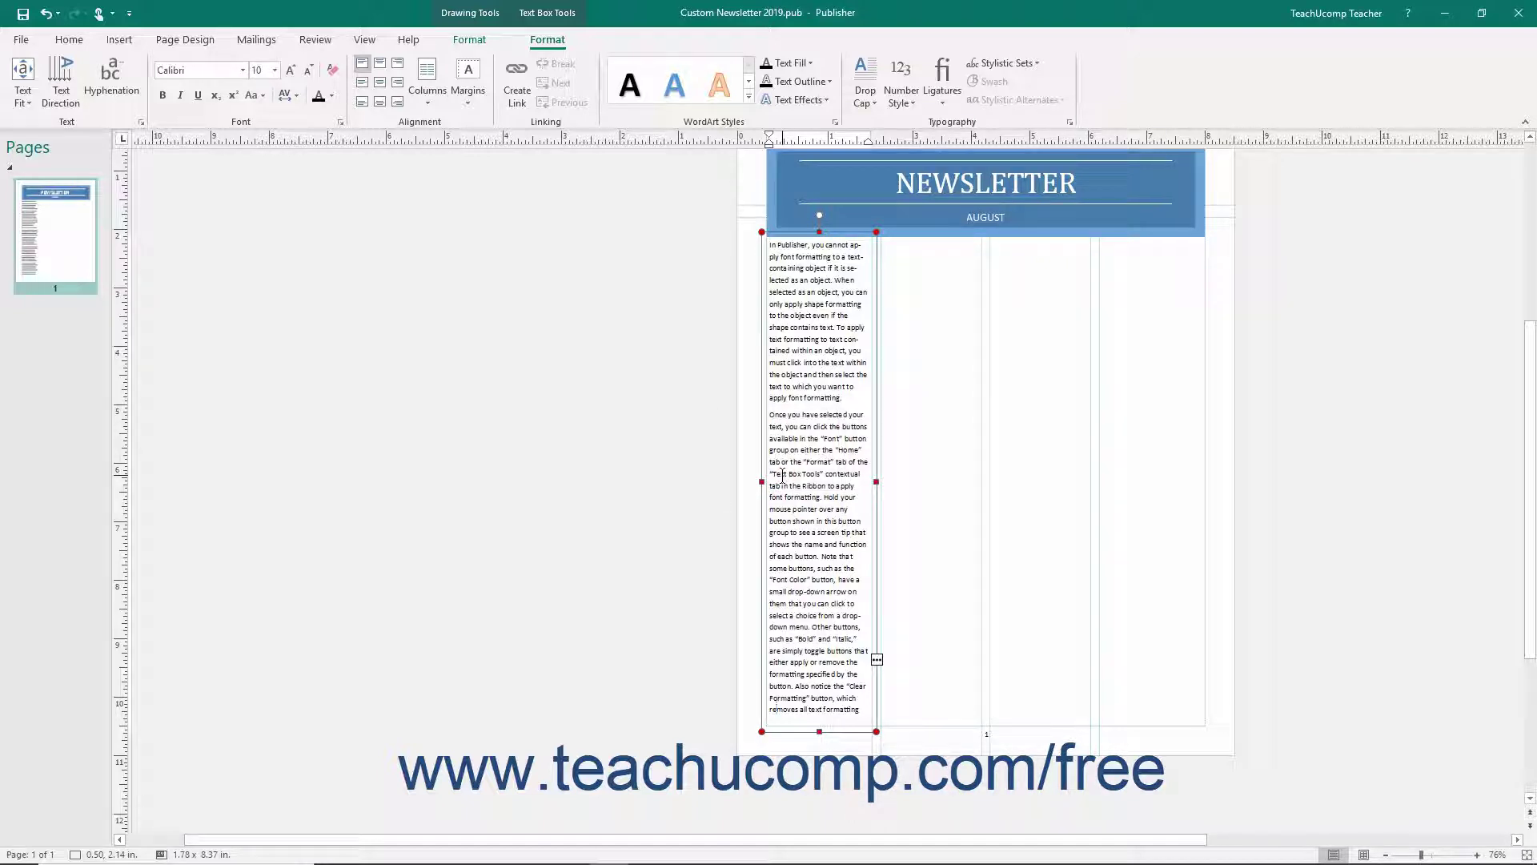
left_click(142, 123)
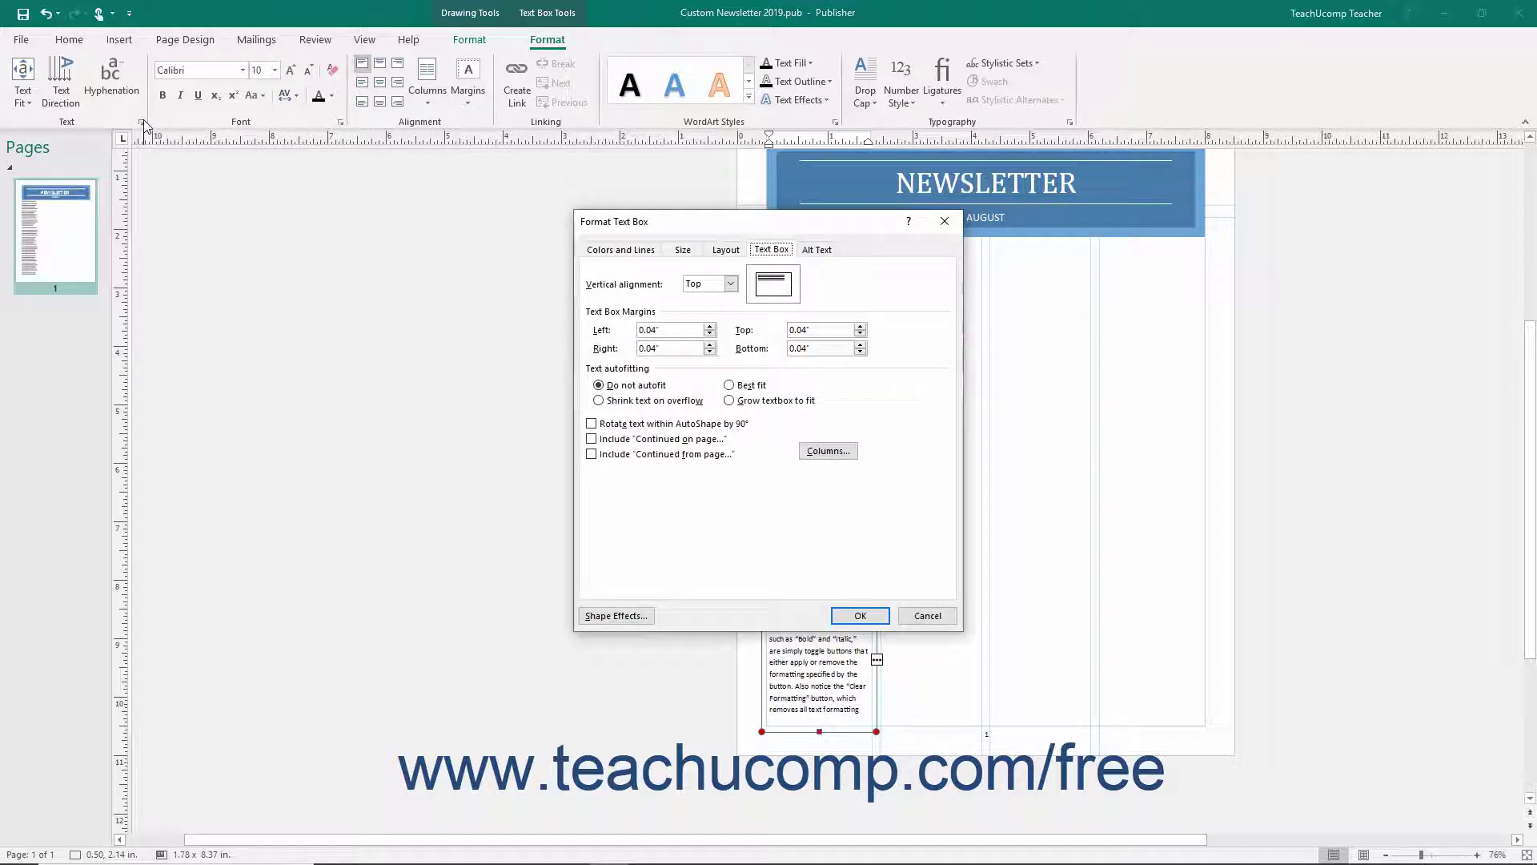